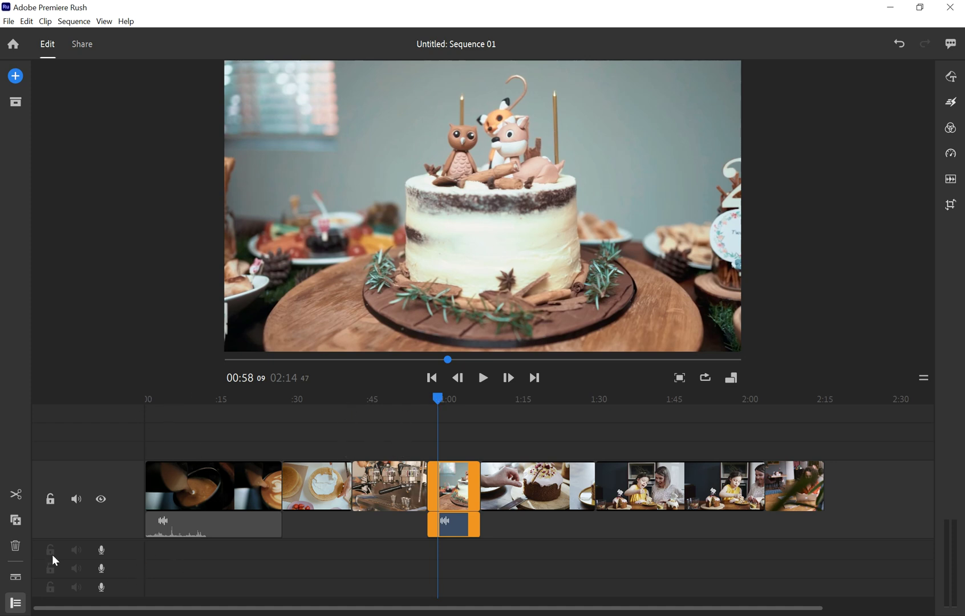
# Open the graphics library and list its Titles category
pyautogui.click(21, 603)
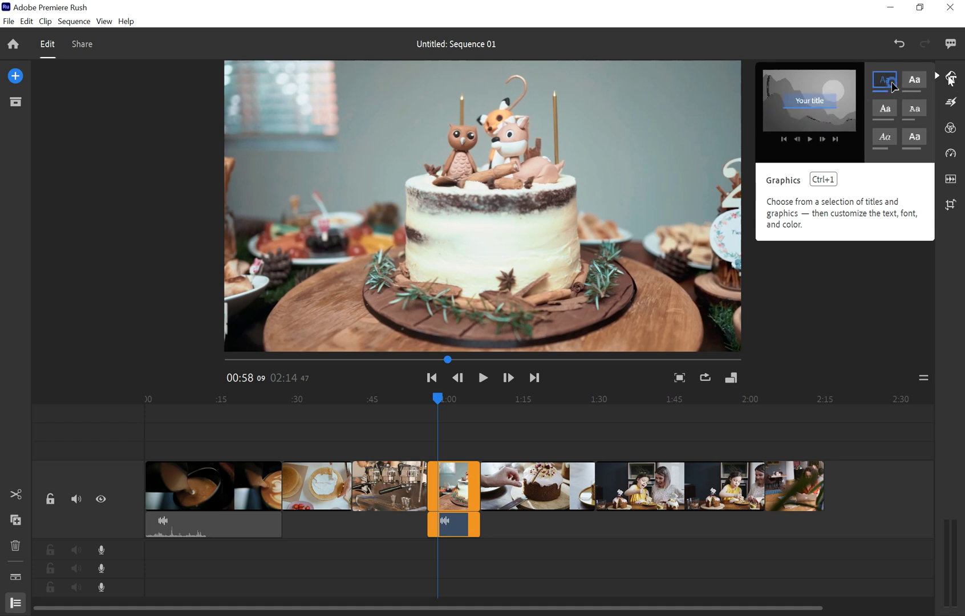
pyautogui.click(950, 79)
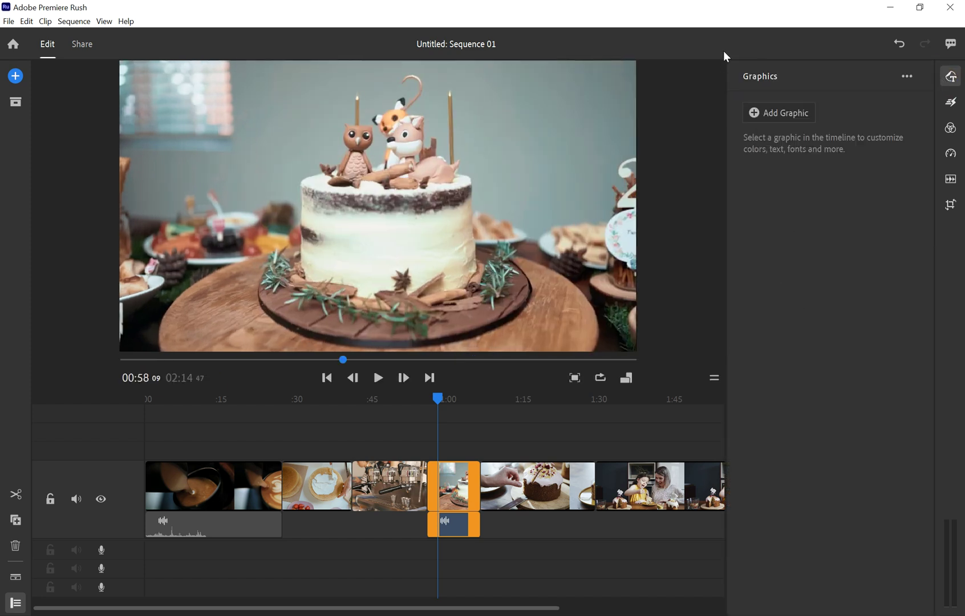
pyautogui.click(773, 113)
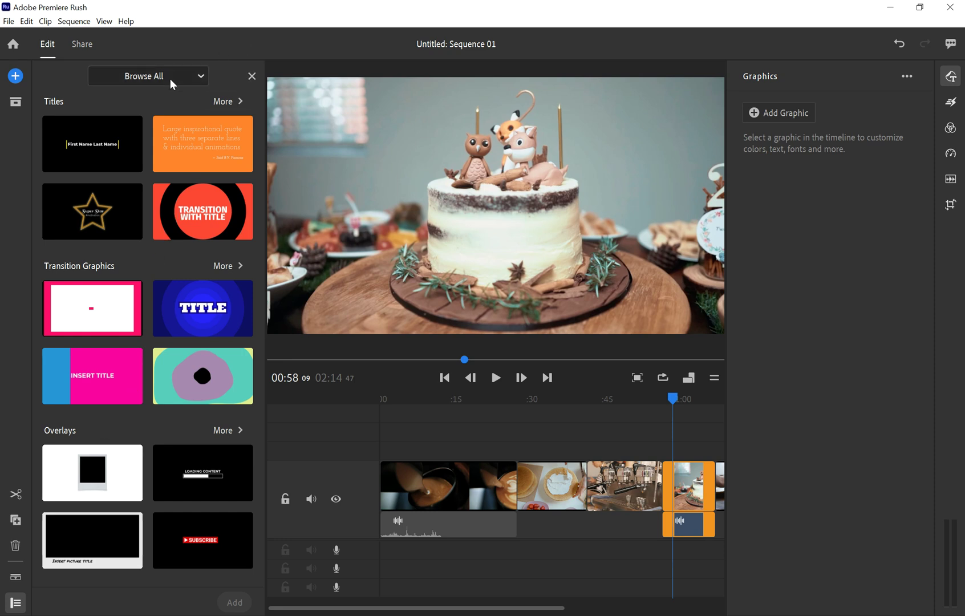
pyautogui.click(187, 77)
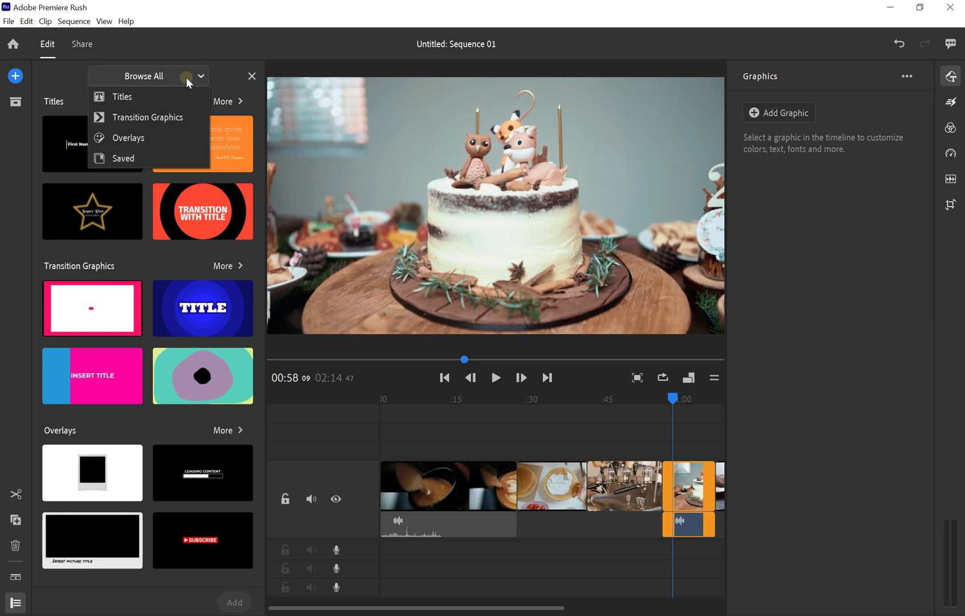
pyautogui.click(148, 96)
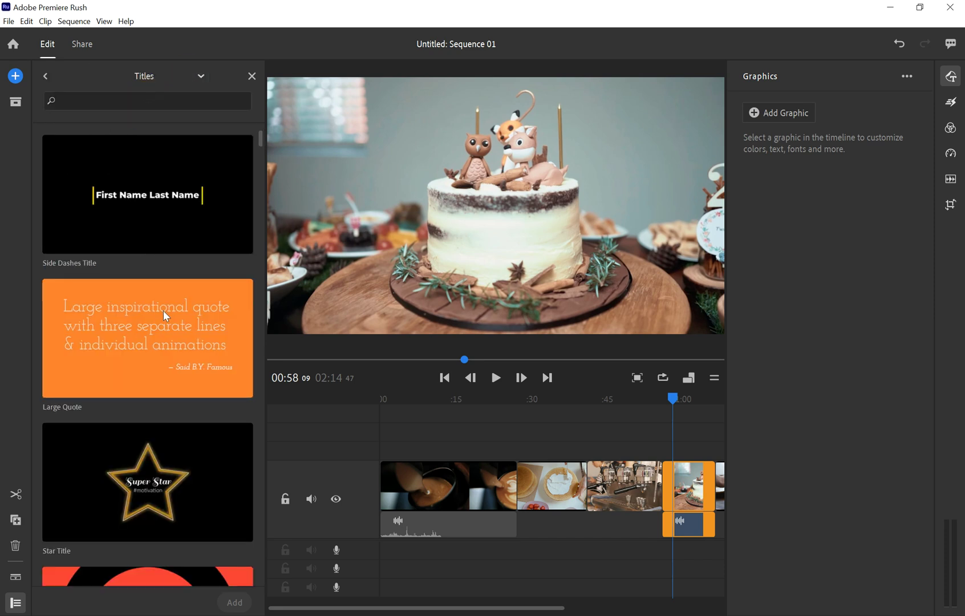
# Try out the Boxed Zigzag Title on the track above the cake clip and remove it again
pyautogui.scroll(-10, 163, 313)
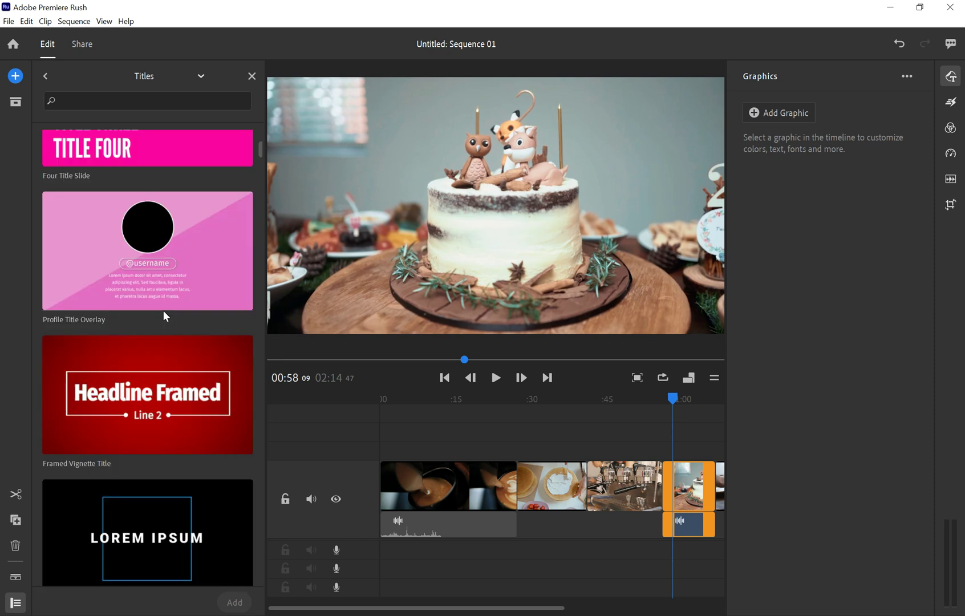
pyautogui.scroll(-5, 163, 312)
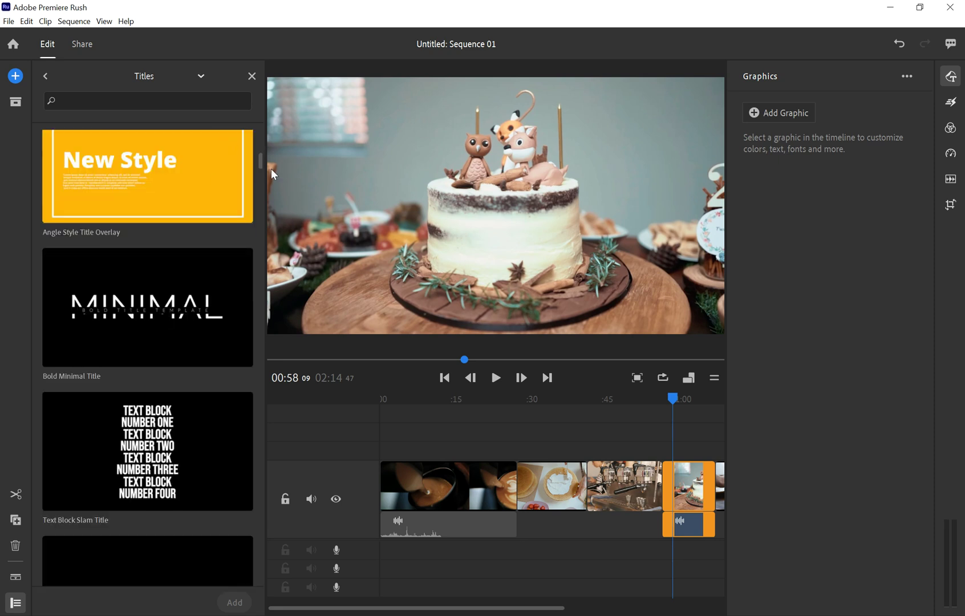
pyautogui.moveTo(260, 154)
pyautogui.mouseDown()
pyautogui.moveTo(258, 173)
pyautogui.moveTo(258, 161)
pyautogui.mouseUp()
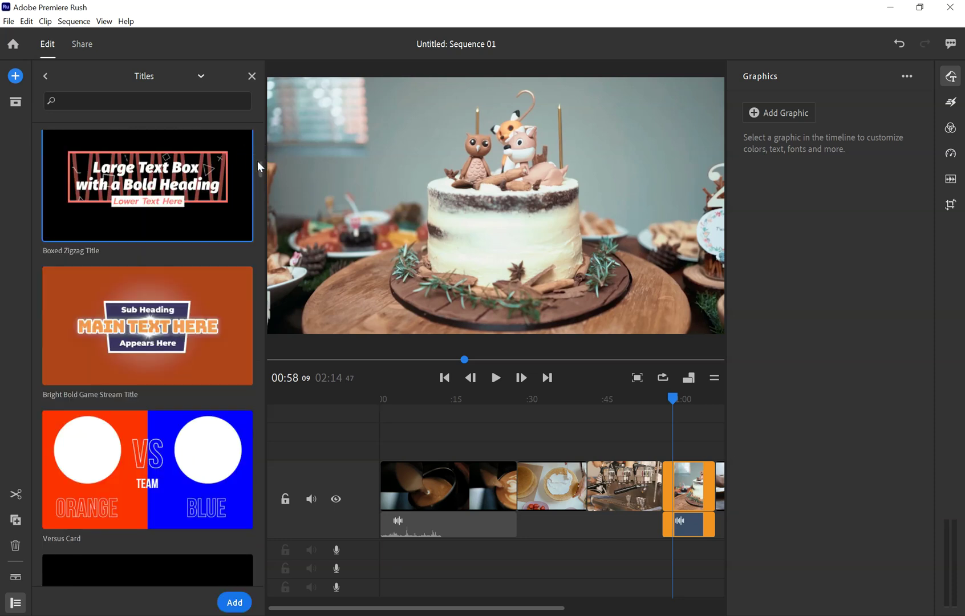
pyautogui.doubleClick(256, 151)
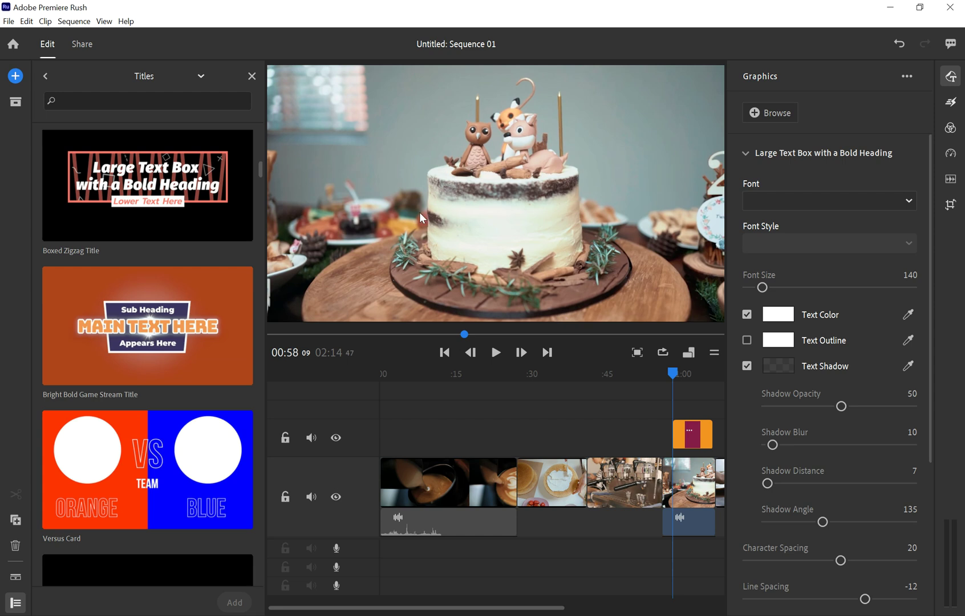
pyautogui.click(690, 426)
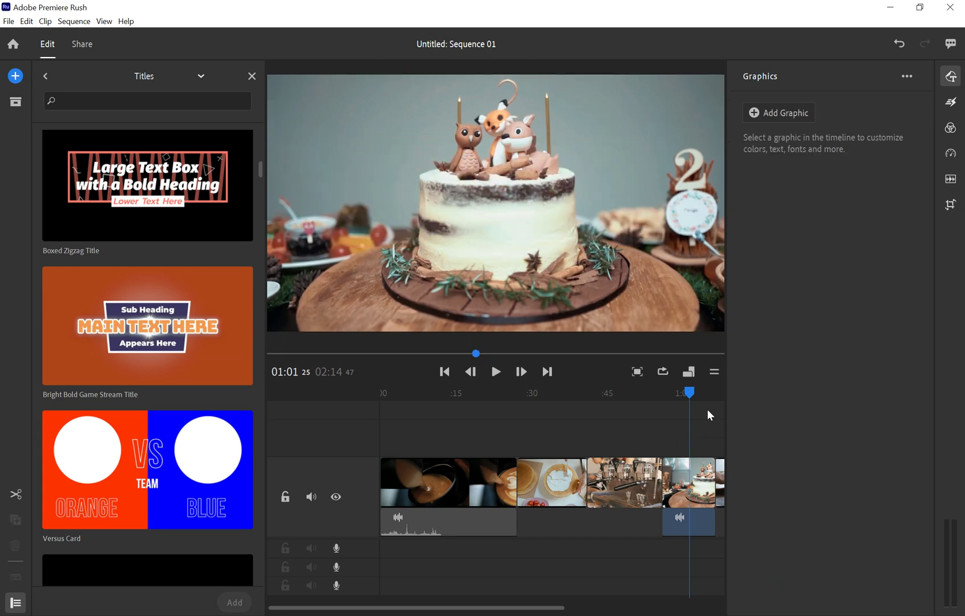
# Insert the Modern Text Overlay title at the start of the sequence, in front of the first coffee clip
pyautogui.moveTo(690, 392); pyautogui.dragTo(328, 377)
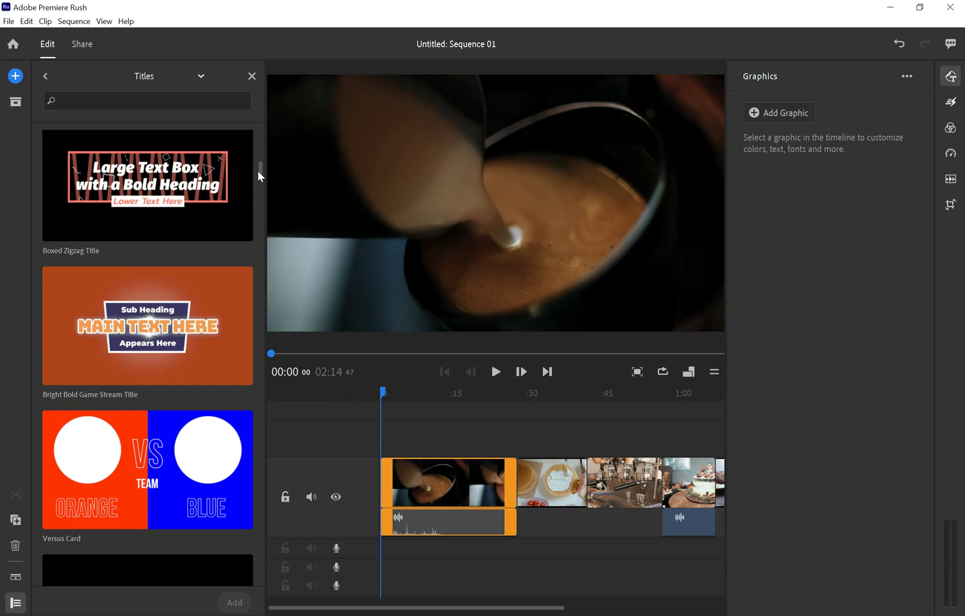
pyautogui.scroll(15, 232, 180)
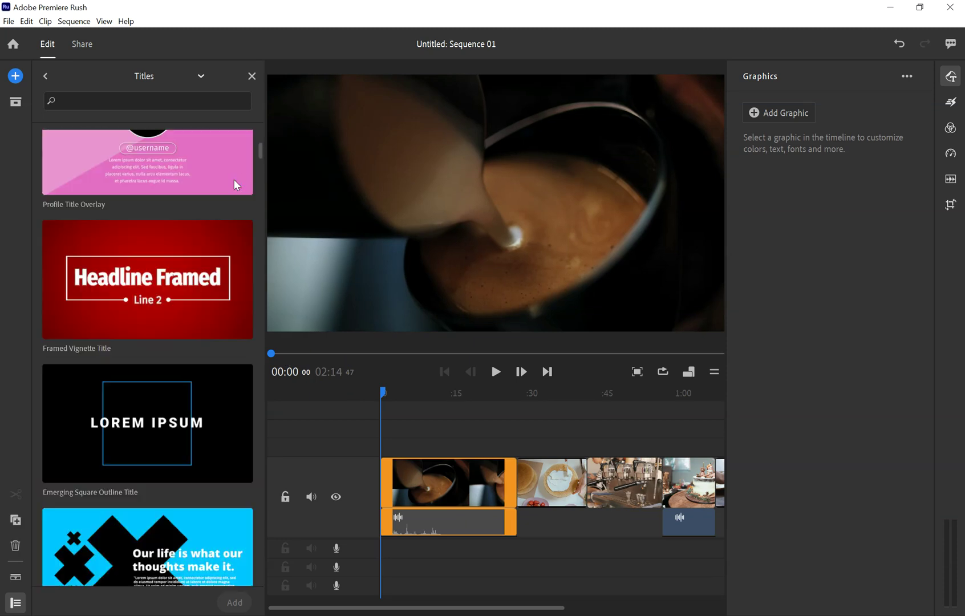
pyautogui.scroll(12, 233, 180)
pyautogui.scroll(-4, 233, 180)
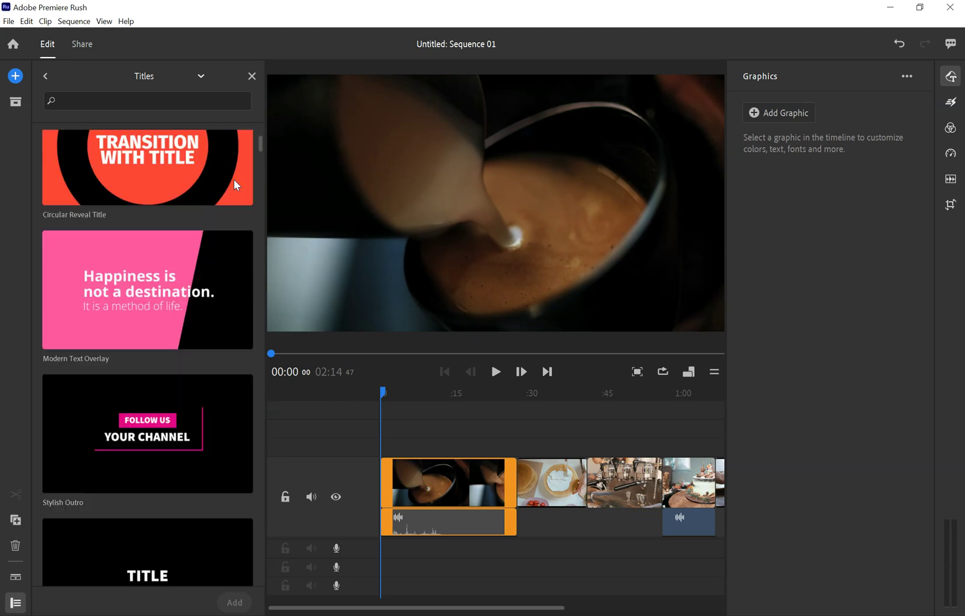
pyautogui.click(176, 293)
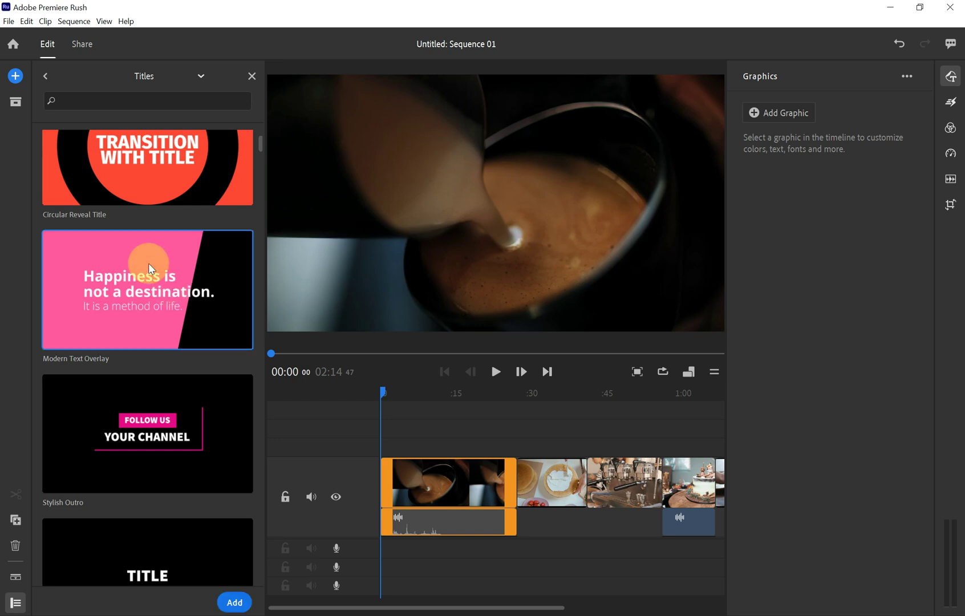
pyautogui.moveTo(148, 263); pyautogui.dragTo(371, 463)
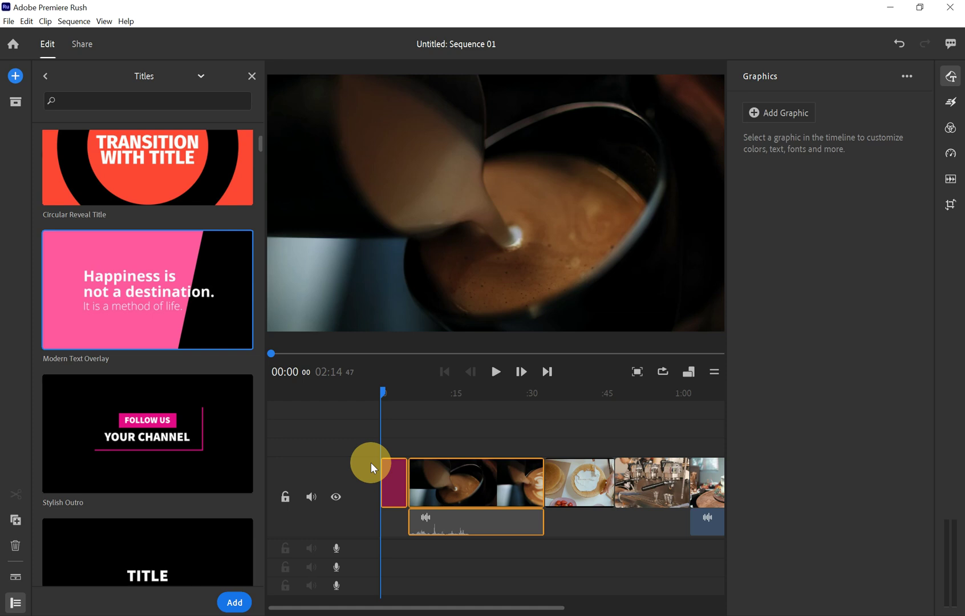
pyautogui.moveTo(371, 463)
pyautogui.mouseDown()
pyautogui.moveTo(396, 447)
pyautogui.moveTo(362, 465)
pyautogui.mouseUp()
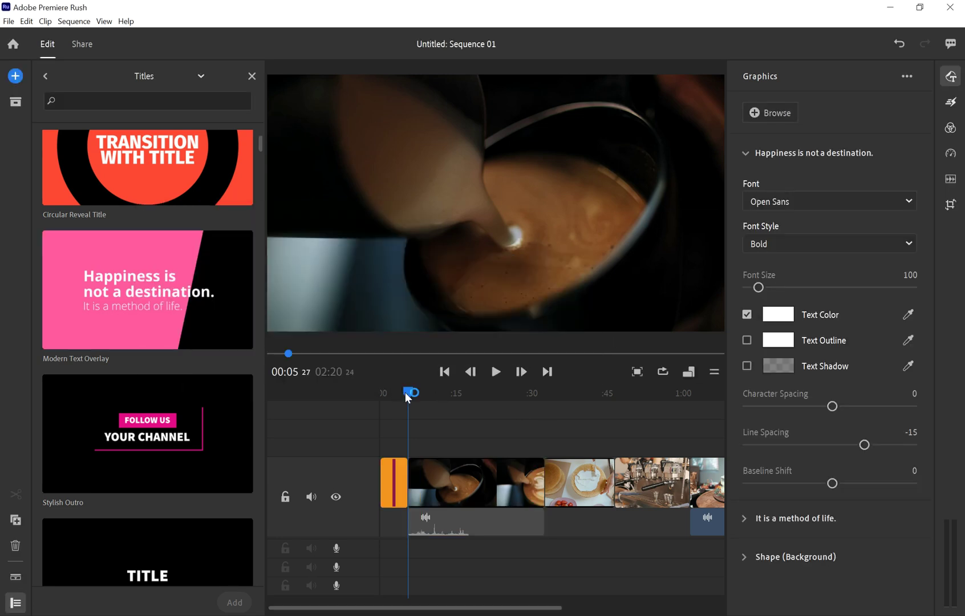
# Preview the inserted title from the start of the sequence and lengthen its clip by about 2 seconds
pyautogui.moveTo(405, 392); pyautogui.dragTo(367, 396)
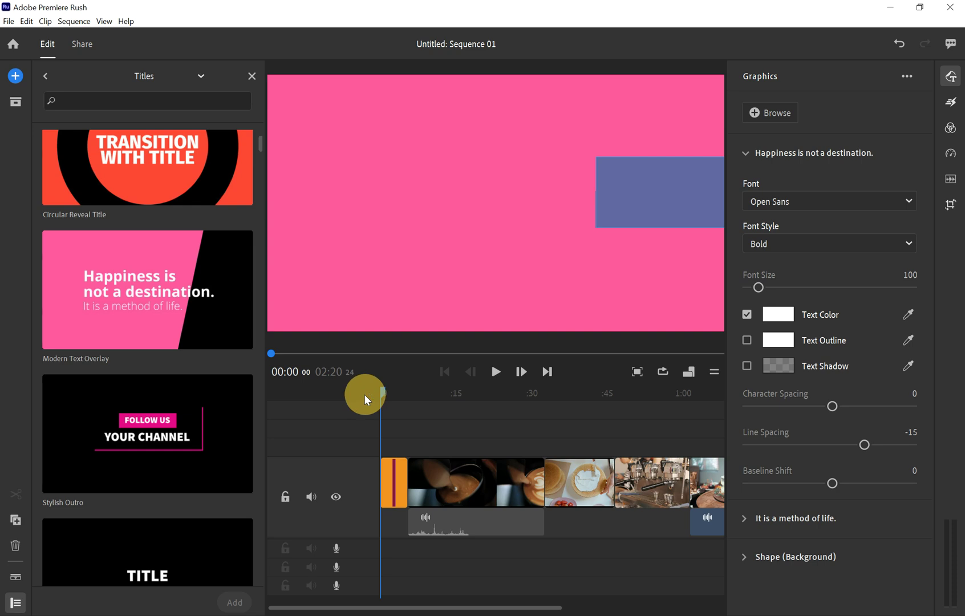
pyautogui.click(496, 372)
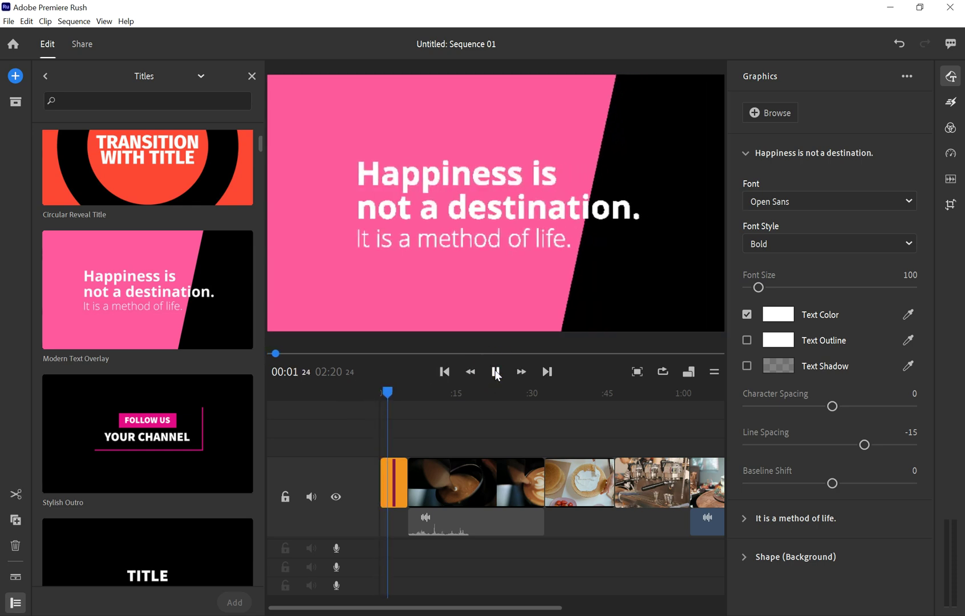
pyautogui.click(495, 371)
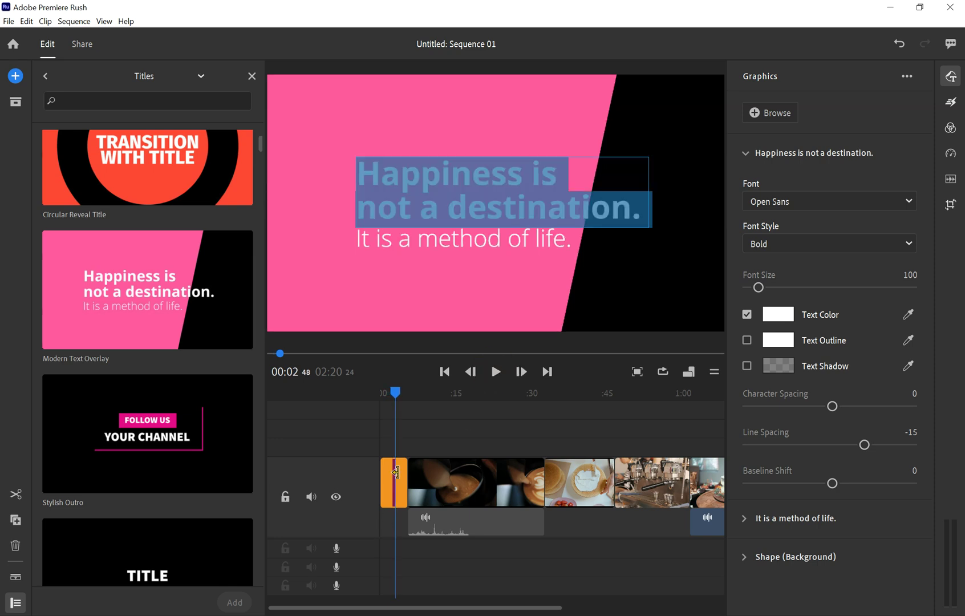
pyautogui.moveTo(395, 472); pyautogui.dragTo(404, 472)
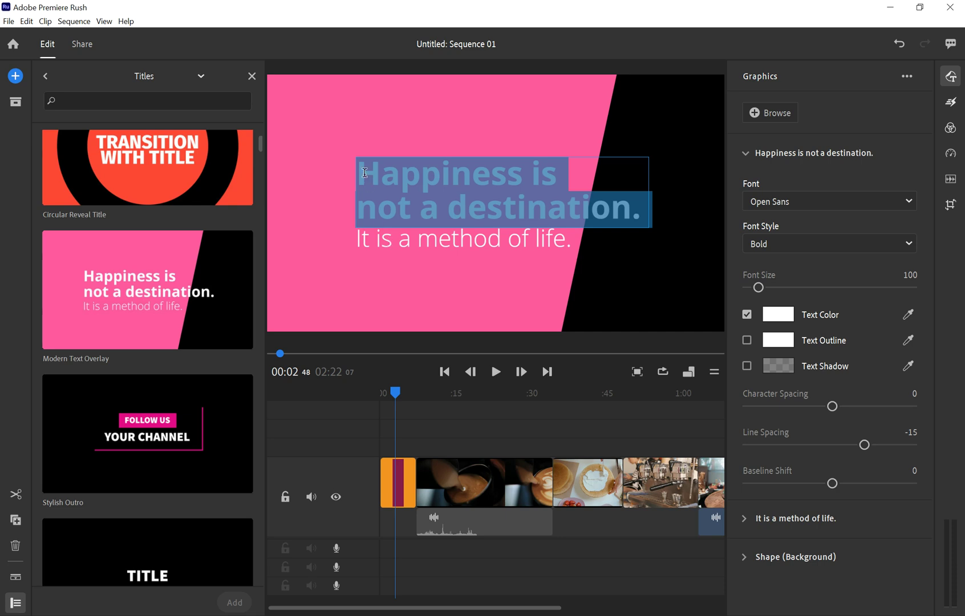
# Replace the title's two-line bold heading with "The Cake Boss"
pyautogui.click(517, 172)
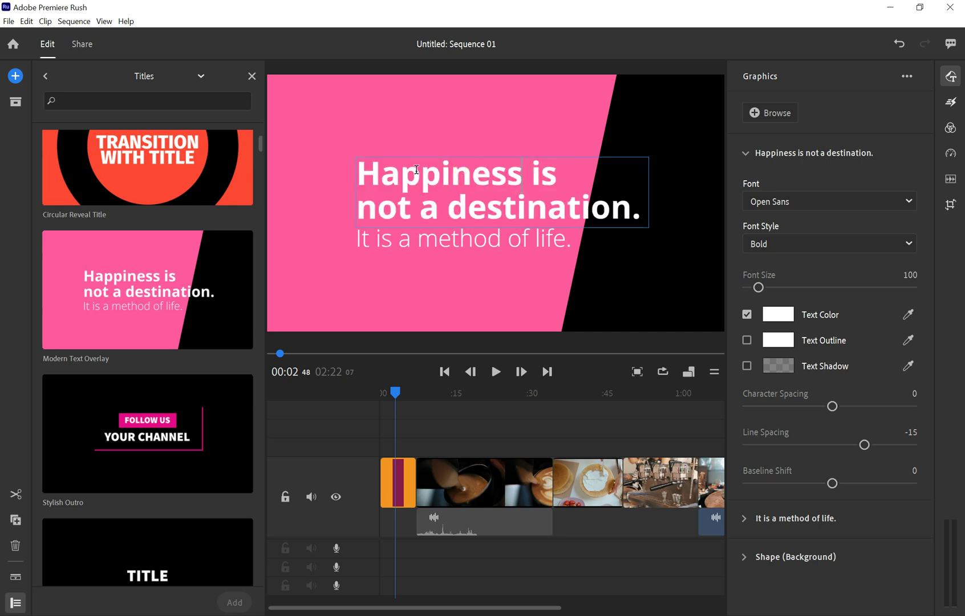
pyautogui.click(538, 176)
pyautogui.tripleClick(538, 176)
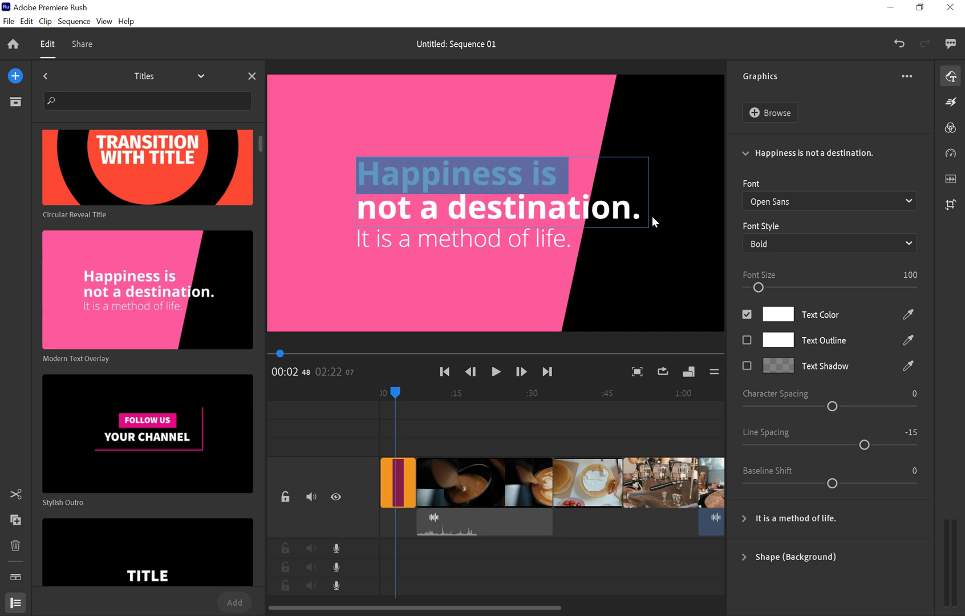
pyautogui.moveTo(637, 206); pyautogui.dragTo(362, 163)
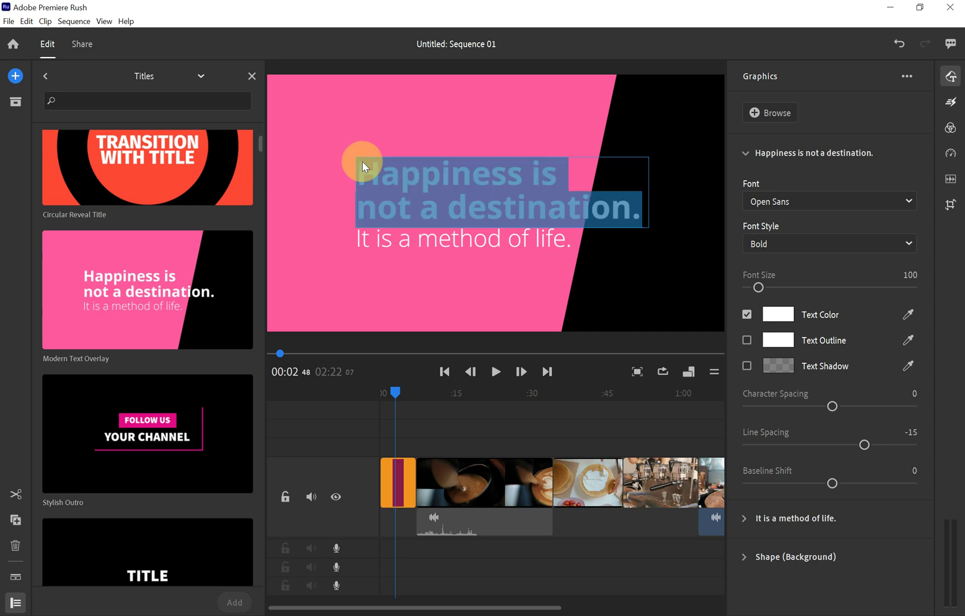
pyautogui.write('T')
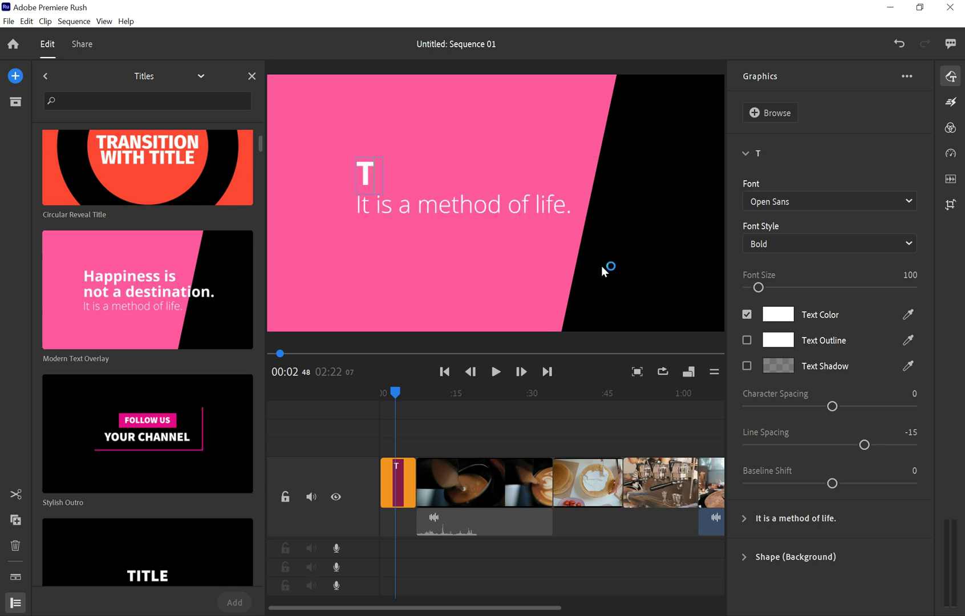
pyautogui.write('he Cake Boss')
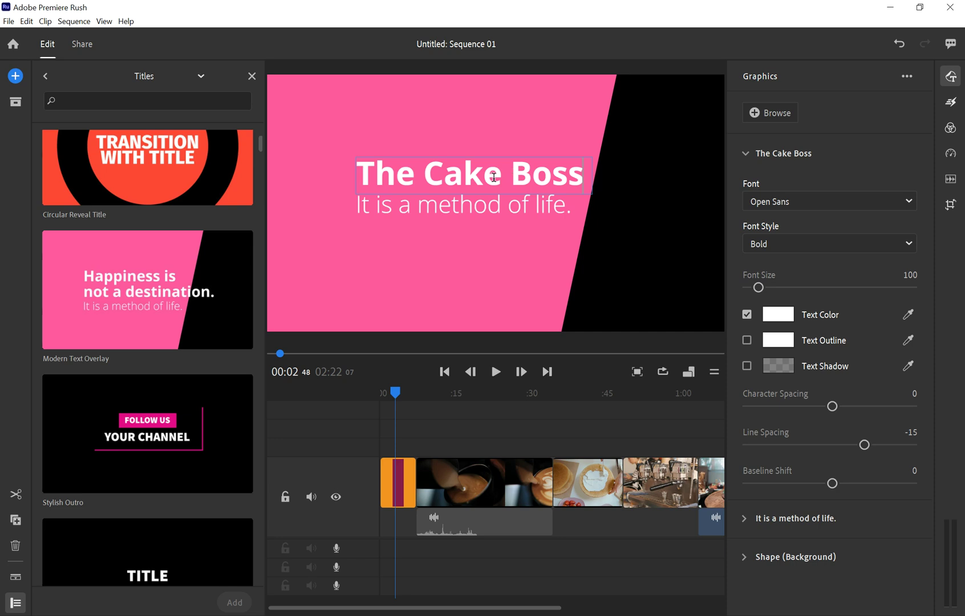
# Replace the light subtitle line below the heading with "The best cake around"
pyautogui.click(790, 160)
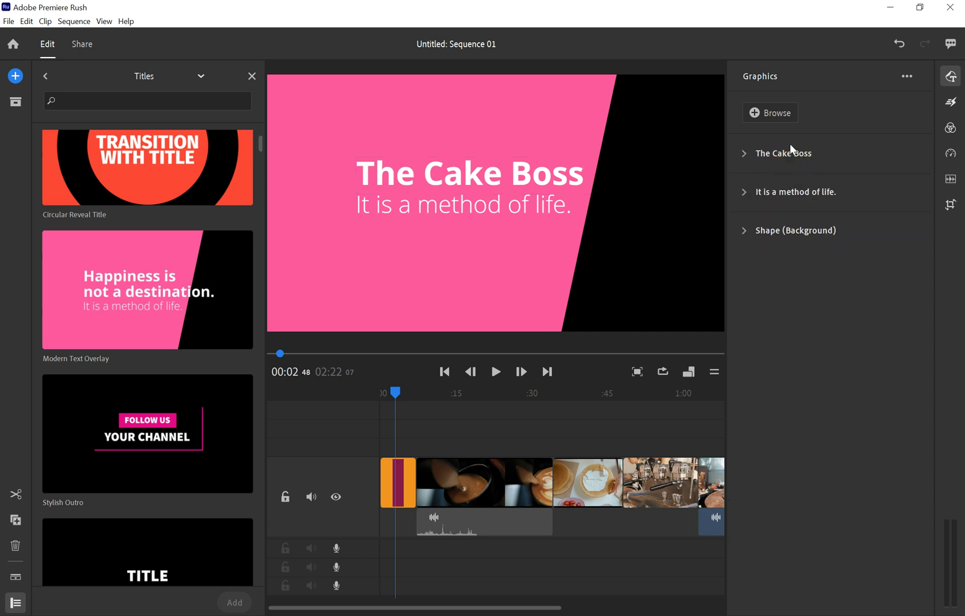
pyautogui.click(782, 190)
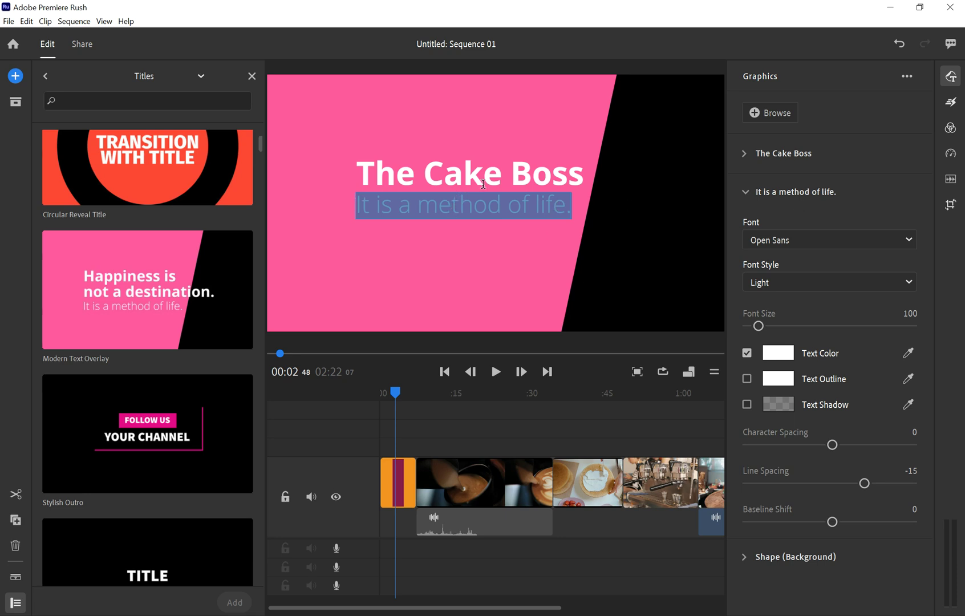
pyautogui.write('The')
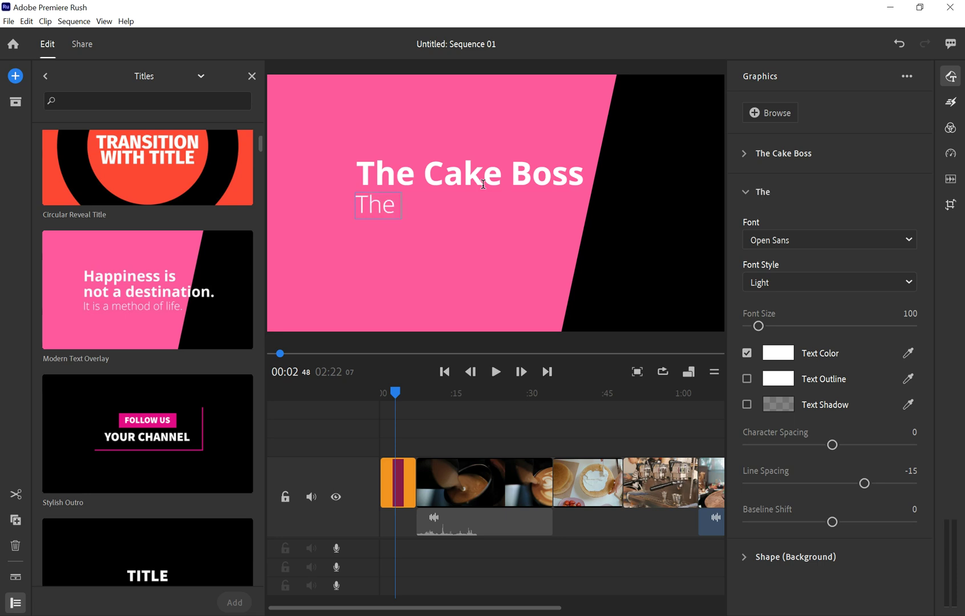
pyautogui.write(' best cake around')
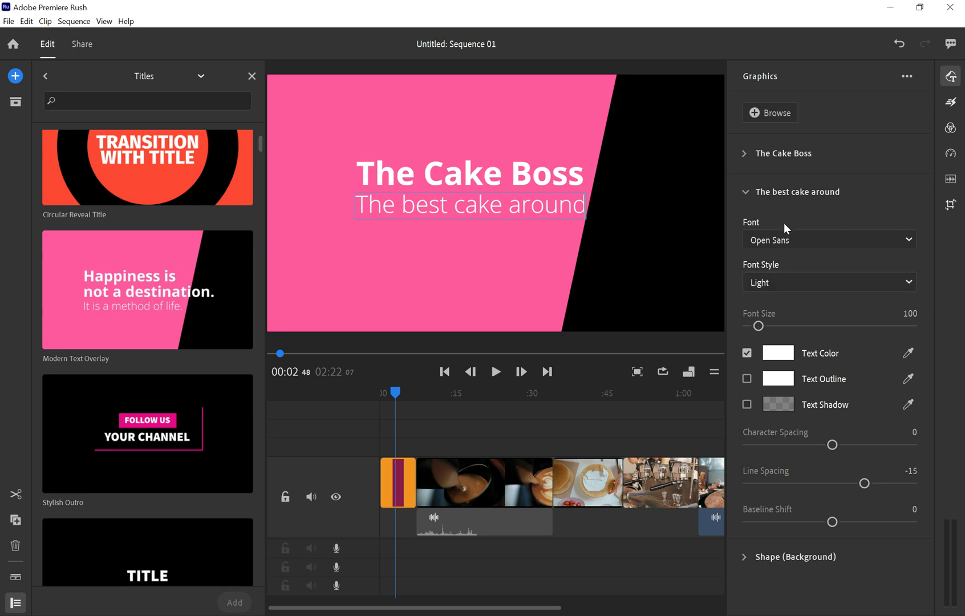
# Try to set the subtitle's font style to Semibold without selecting its text
pyautogui.click(912, 243)
pyautogui.click(912, 243)
pyautogui.click(907, 282)
pyautogui.click(908, 282)
pyautogui.click(908, 282)
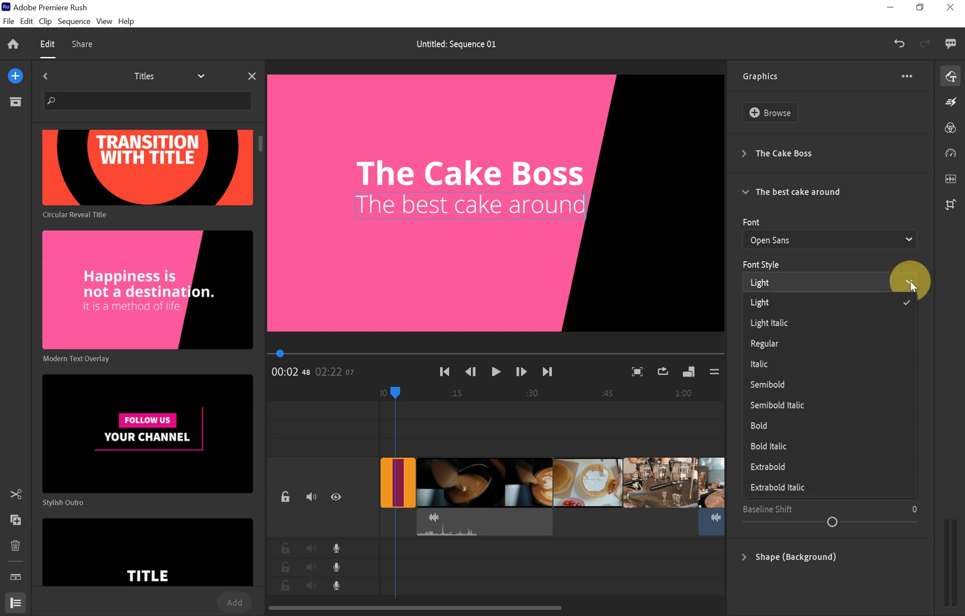
pyautogui.click(770, 386)
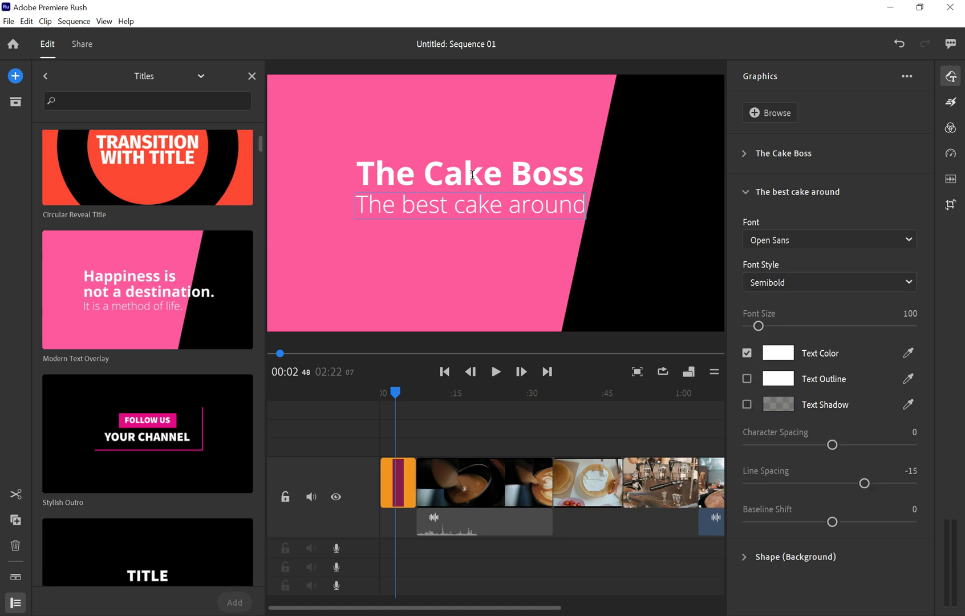
# Select the whole subtitle text, set its font style to Semibold and reduce its font size to 77
pyautogui.doubleClick(520, 201)
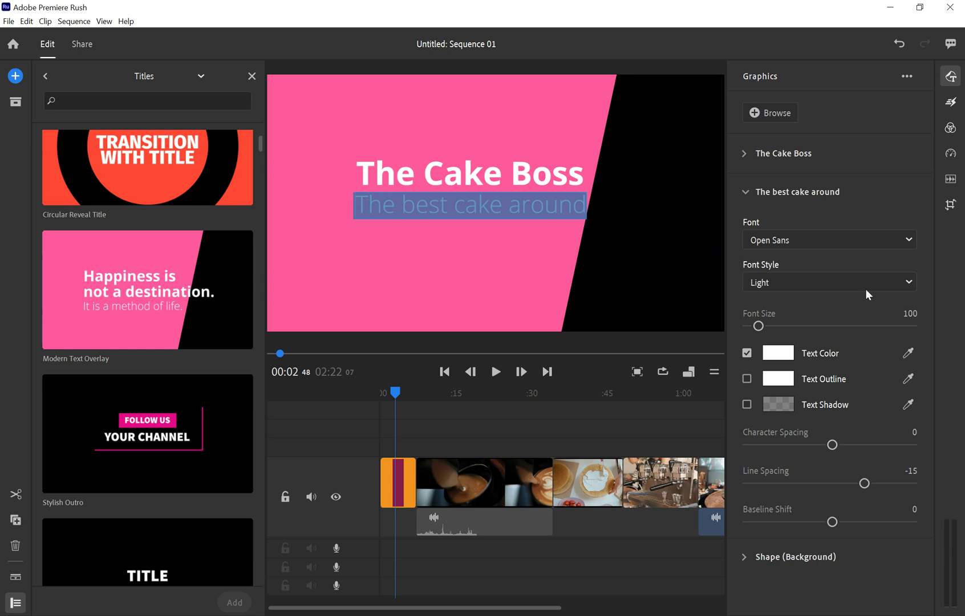
pyautogui.click(908, 283)
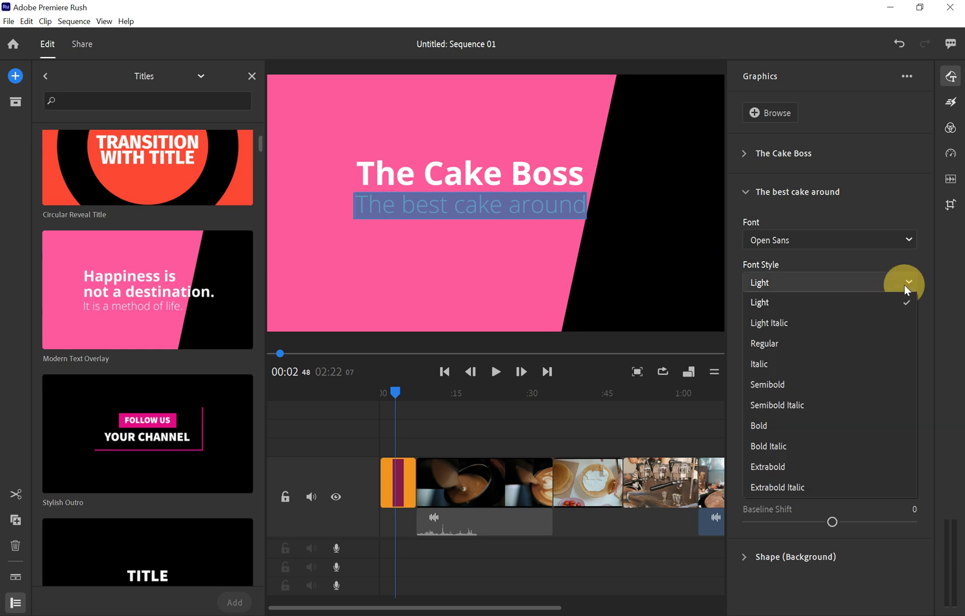
pyautogui.click(758, 386)
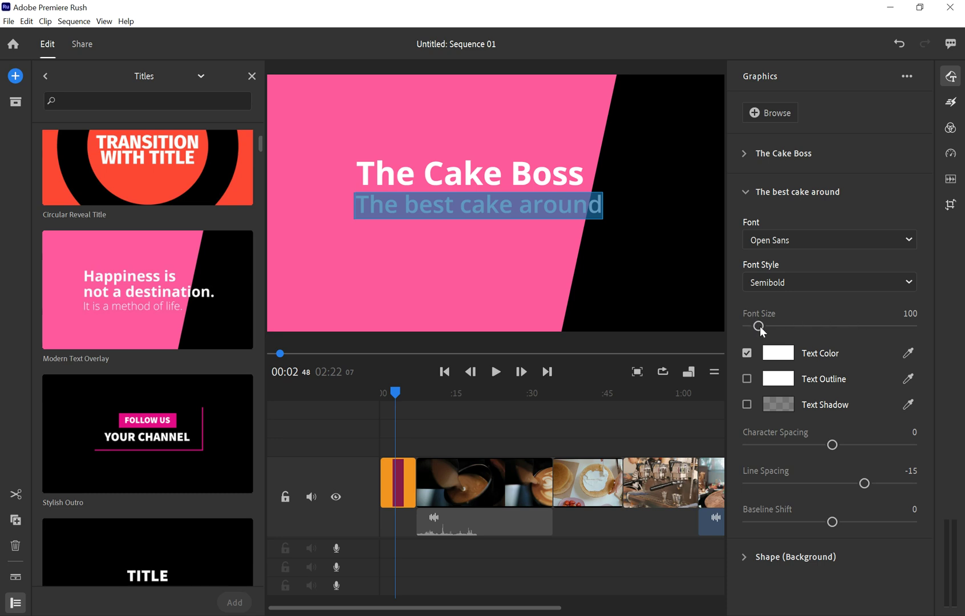
pyautogui.moveTo(758, 327); pyautogui.dragTo(754, 329)
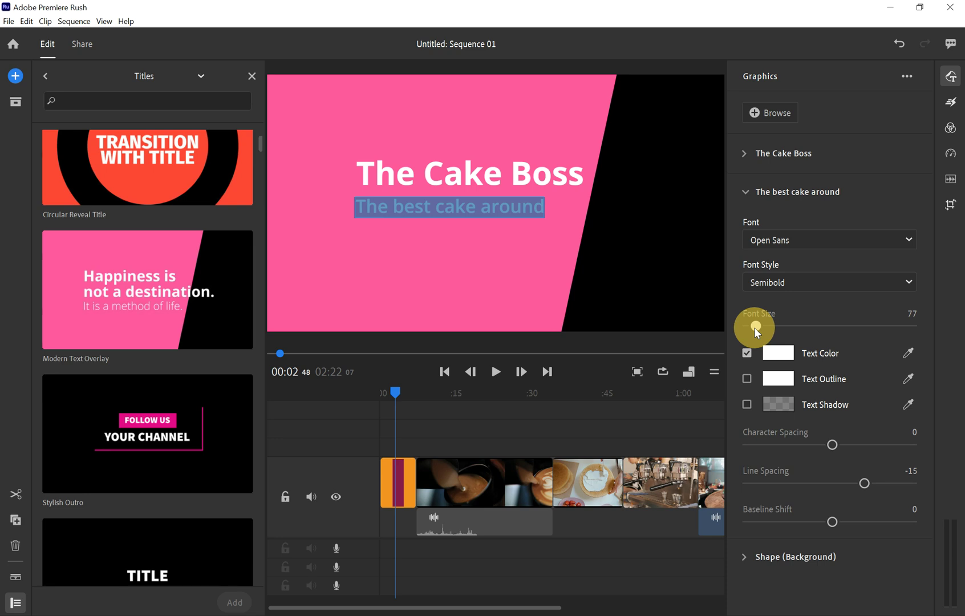
# Raise the subtitle's font size to 83 and turn on its text shadow
pyautogui.moveTo(754, 327); pyautogui.dragTo(756, 327)
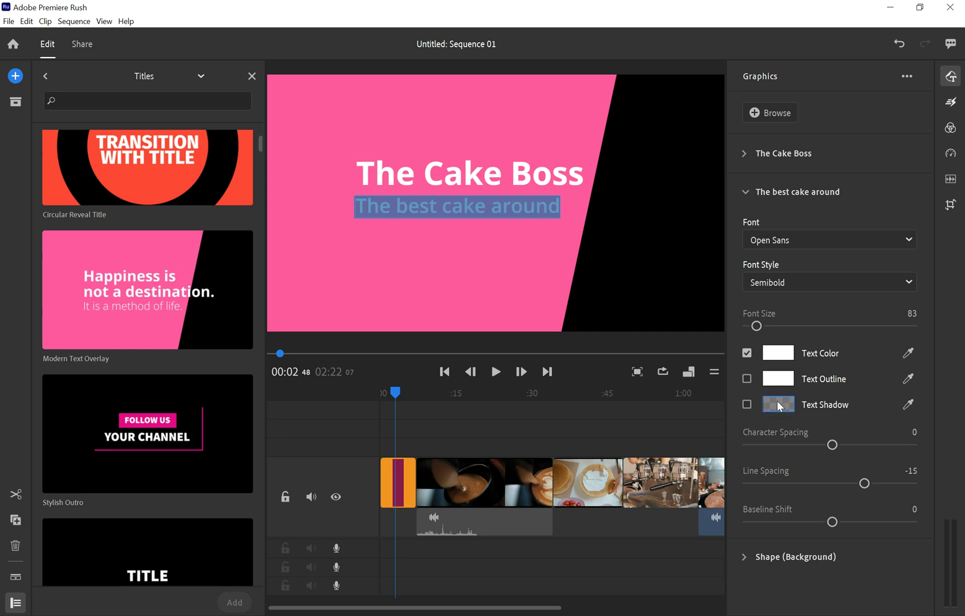
pyautogui.click(747, 403)
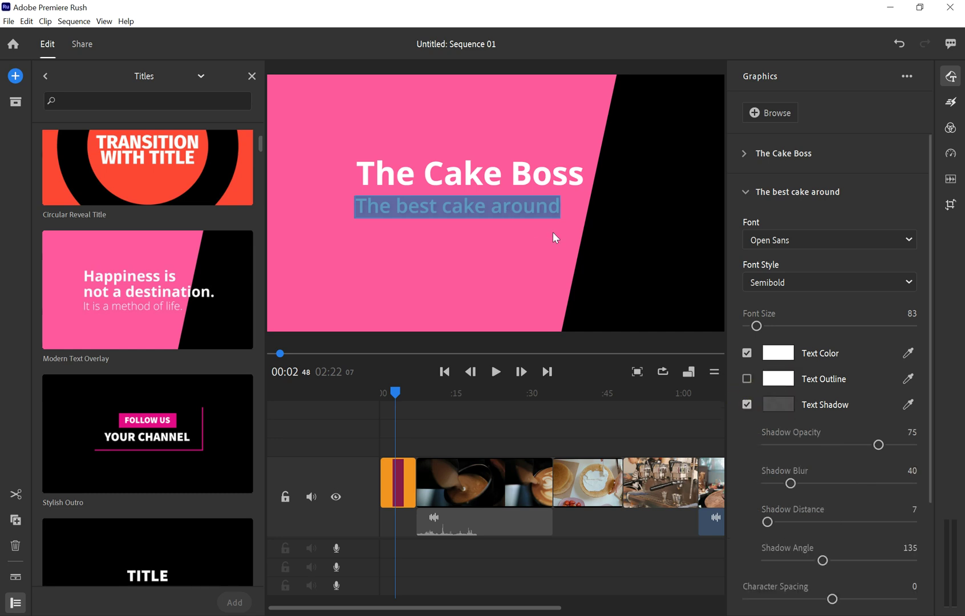
pyautogui.click(589, 268)
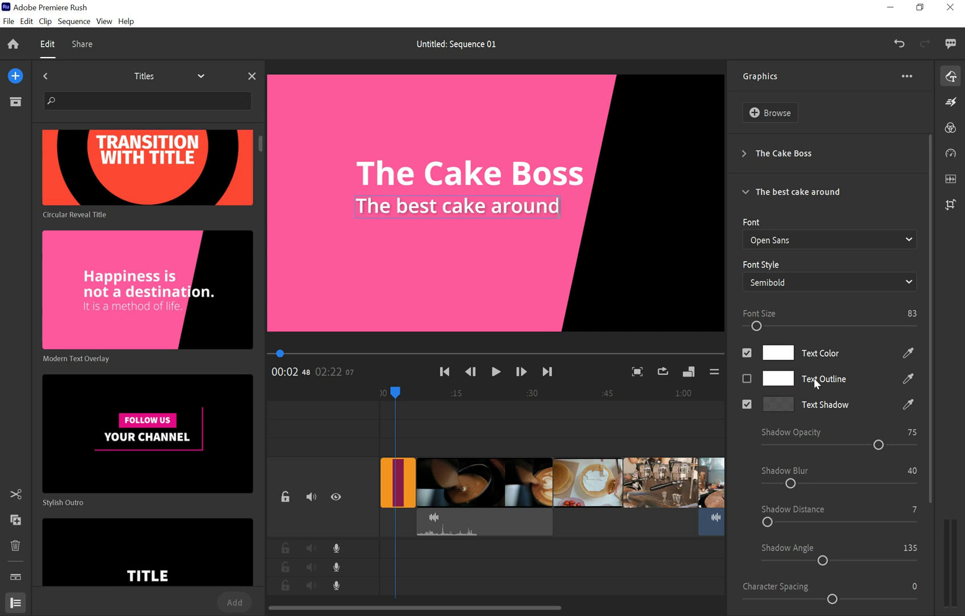
# Try to change the subtitle's text color to grey A29F9F without selecting its text
pyautogui.click(787, 358)
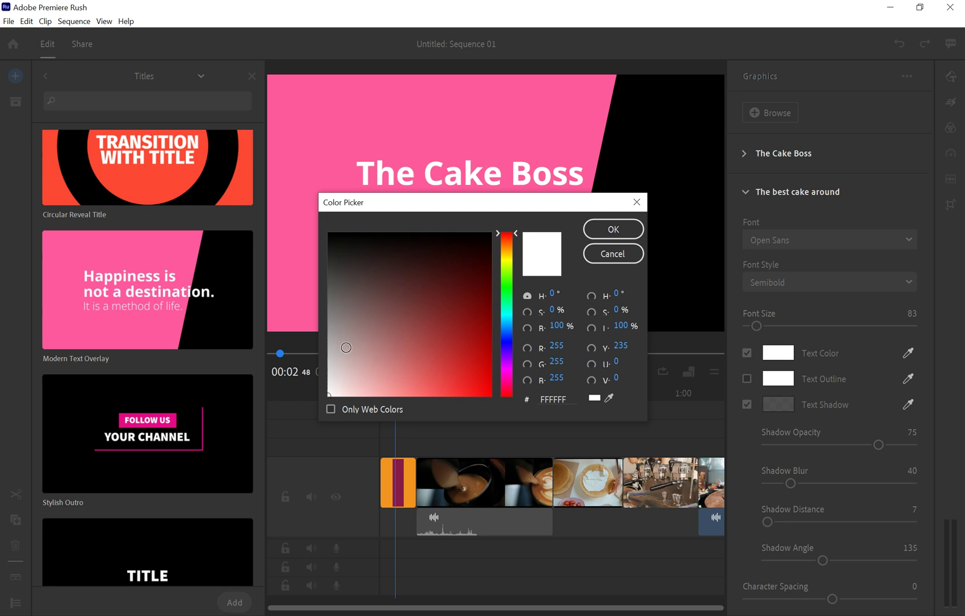
pyautogui.click(329, 336)
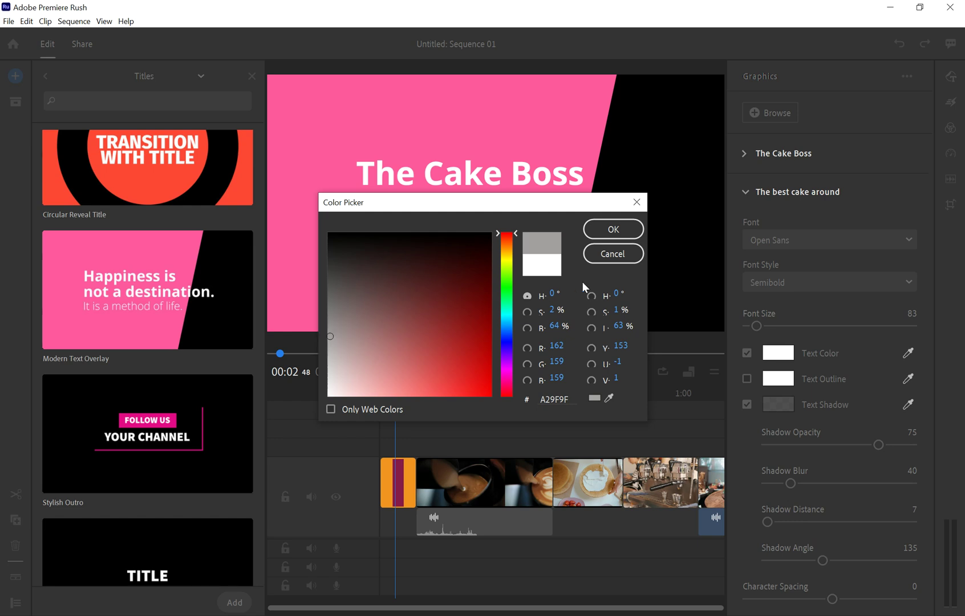
pyautogui.click(631, 228)
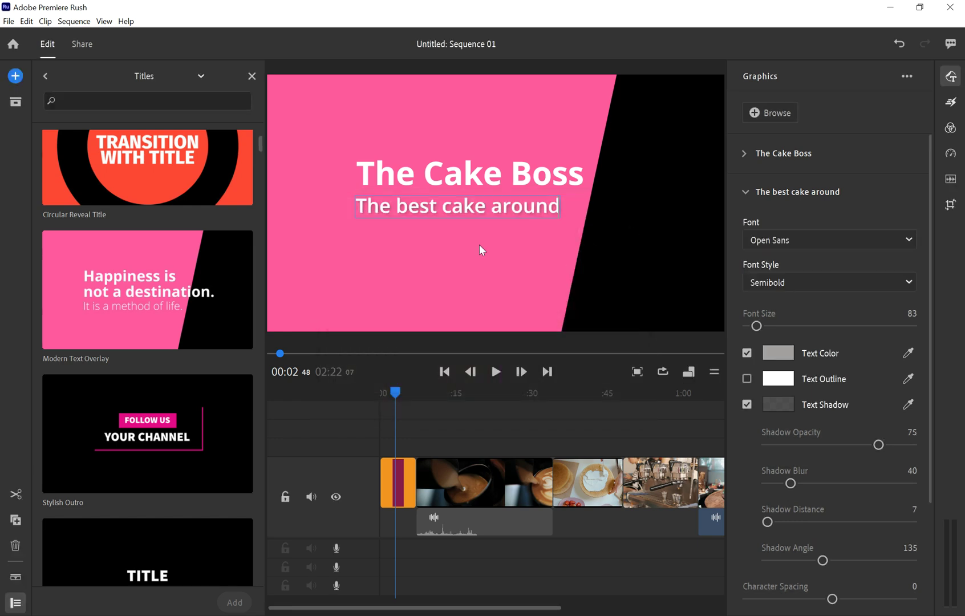
pyautogui.click(548, 261)
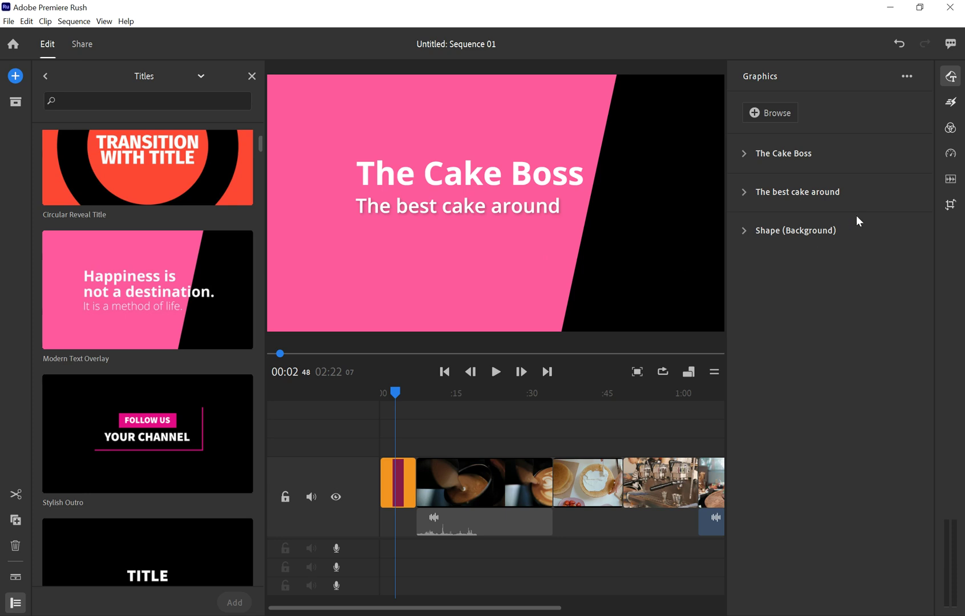
# Change the title's background shape color to blue 5997FF
pyautogui.click(744, 230)
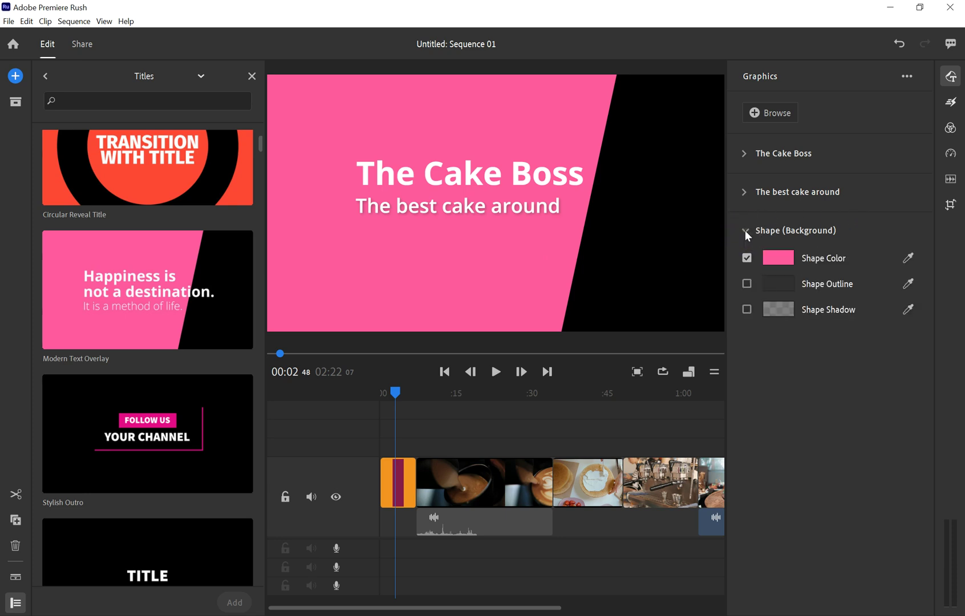
pyautogui.click(782, 256)
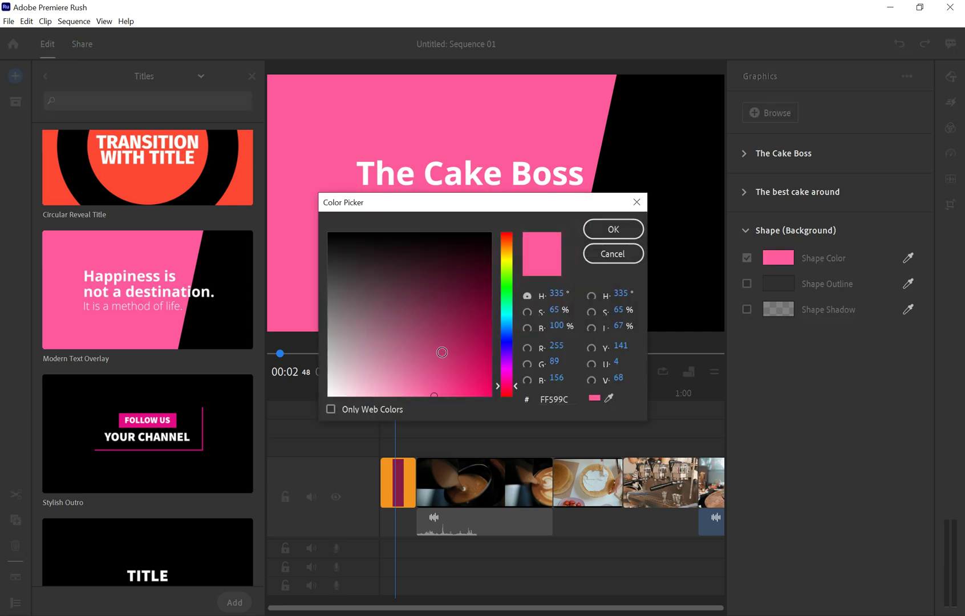
pyautogui.click(508, 331)
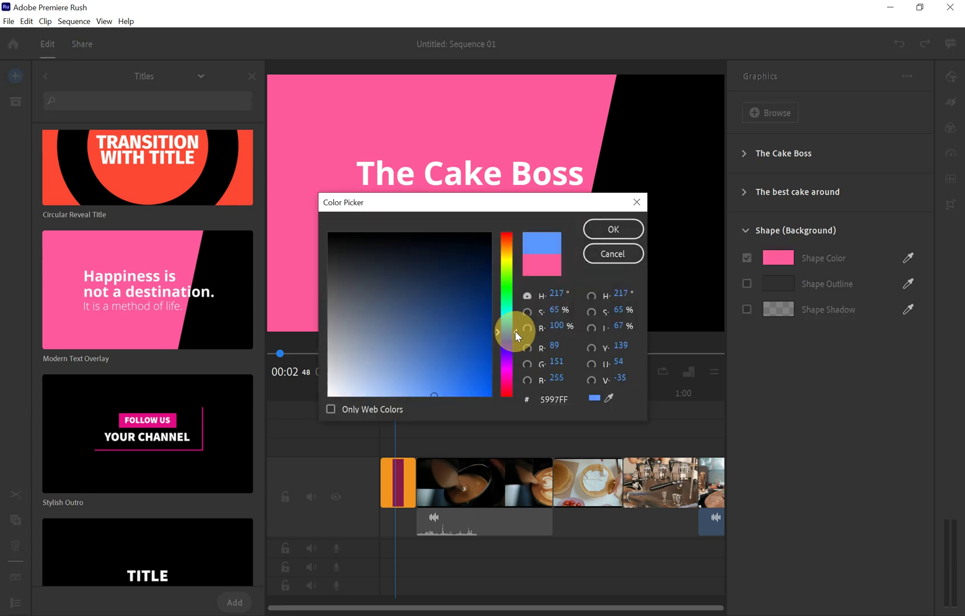
pyautogui.click(612, 229)
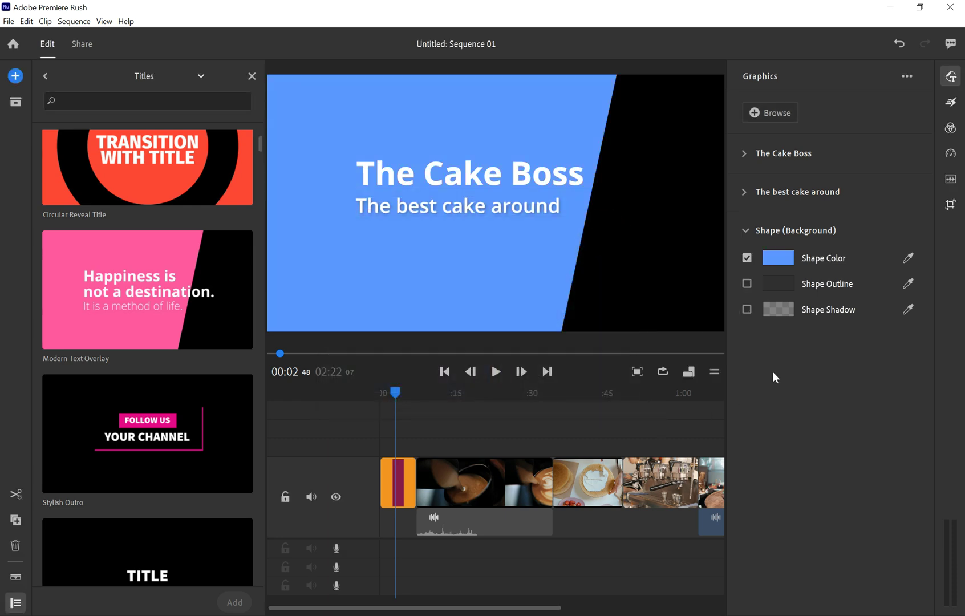
pyautogui.click(652, 220)
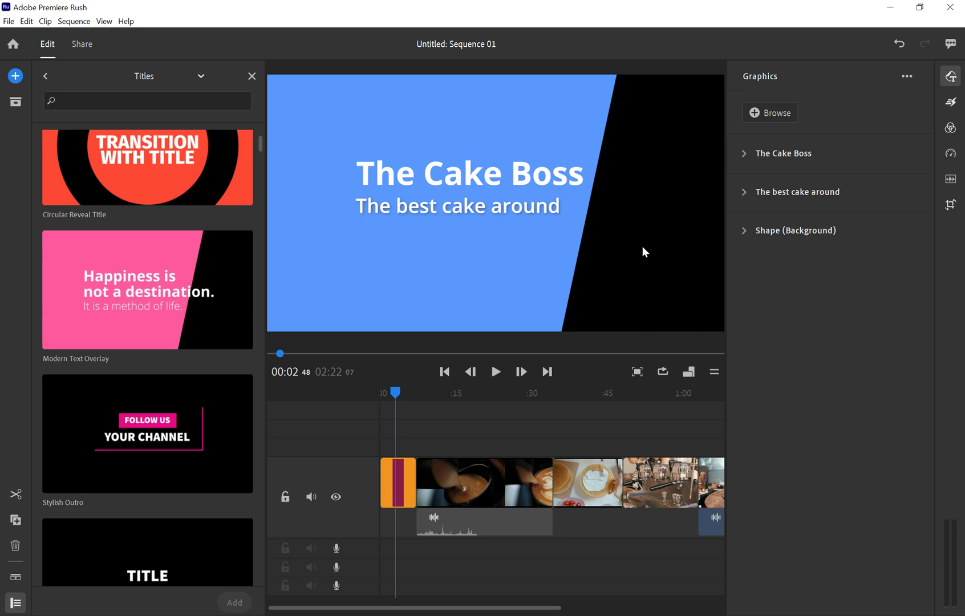
# Add the Basic Lower-Third Left title on the track above the first coffee clip, starting at about 10 seconds
pyautogui.scroll(-5, 189, 414)
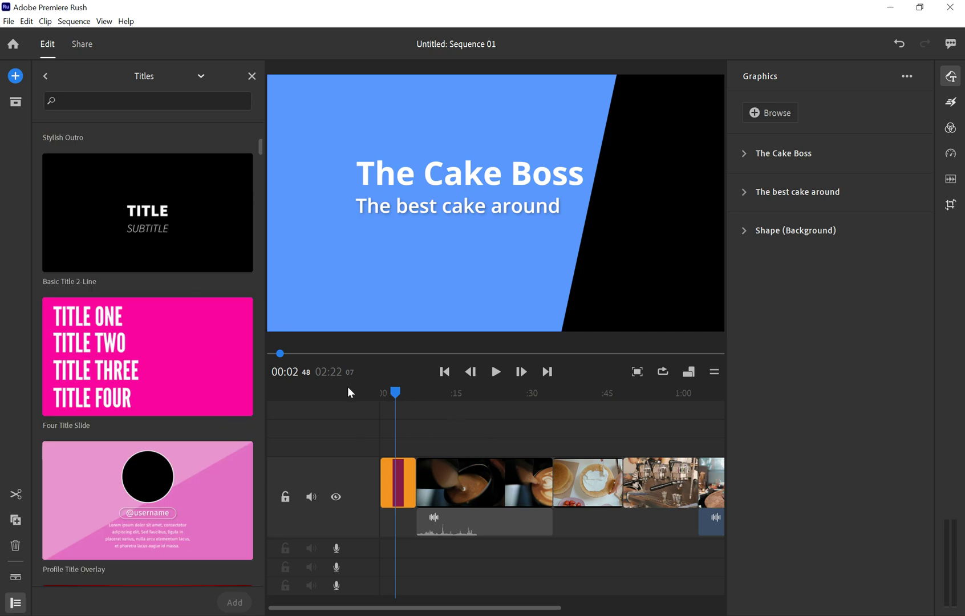
pyautogui.moveTo(394, 391); pyautogui.dragTo(438, 399)
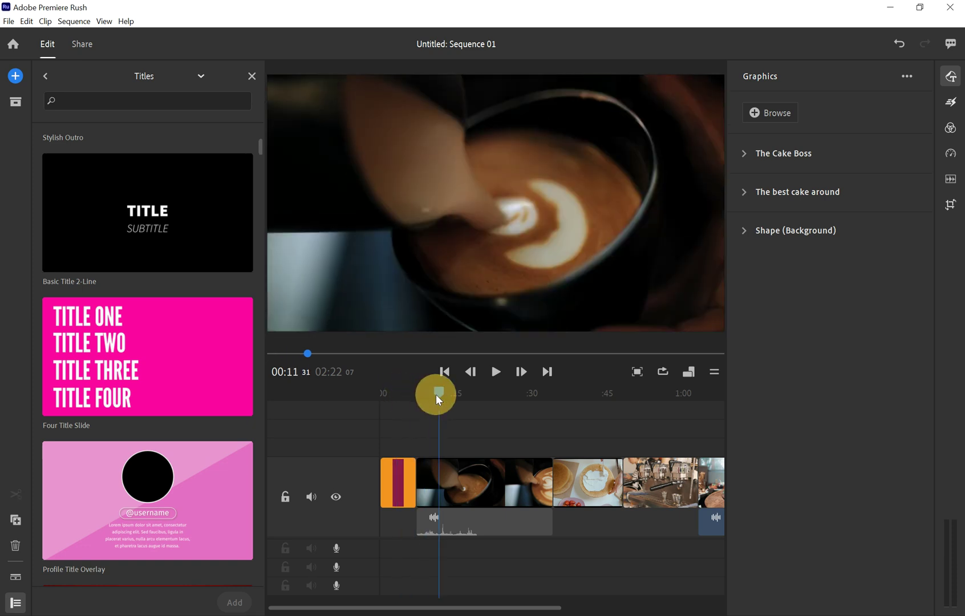
pyautogui.click(448, 464)
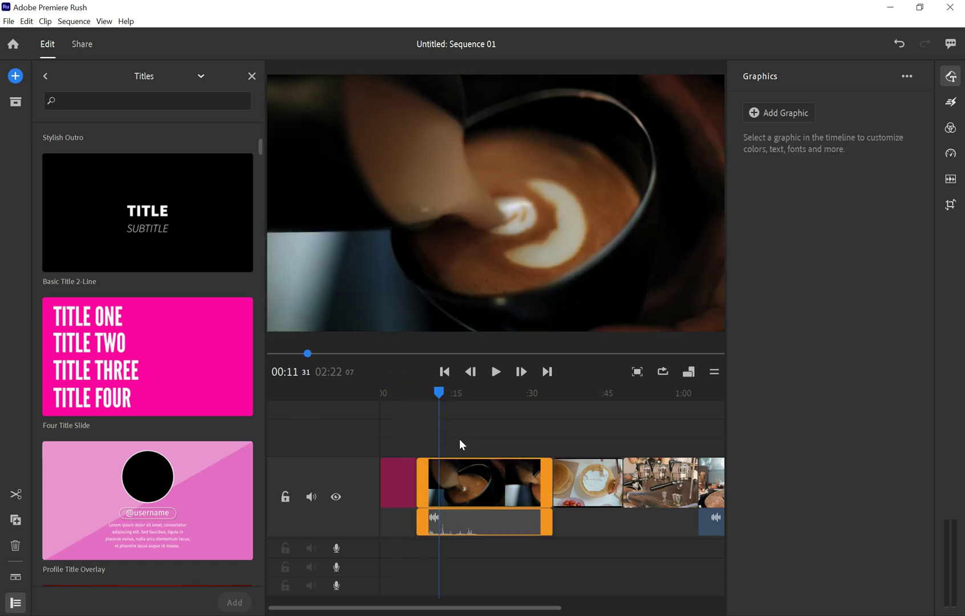
pyautogui.click(217, 311)
pyautogui.scroll(-15, 217, 311)
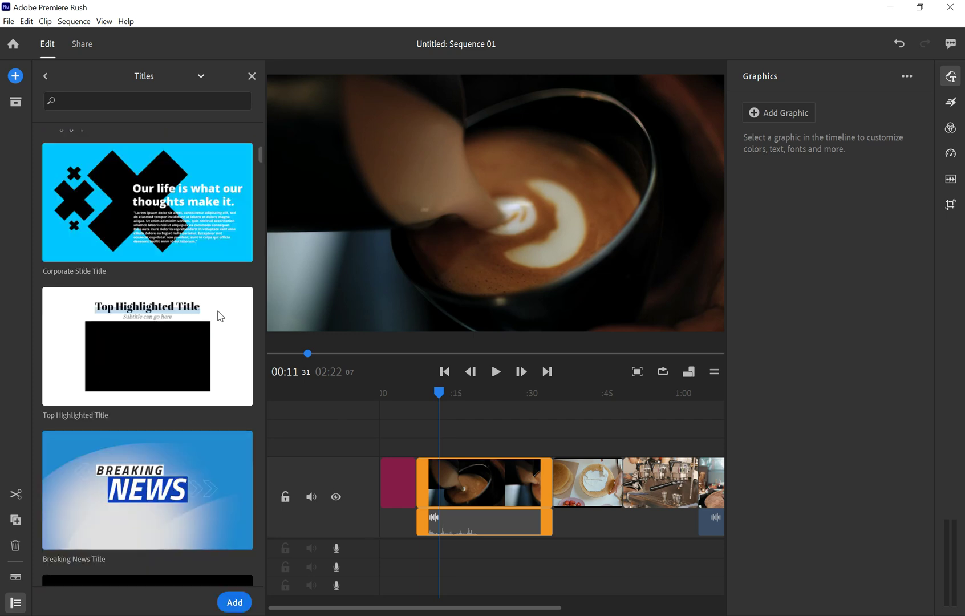
pyautogui.click(87, 268)
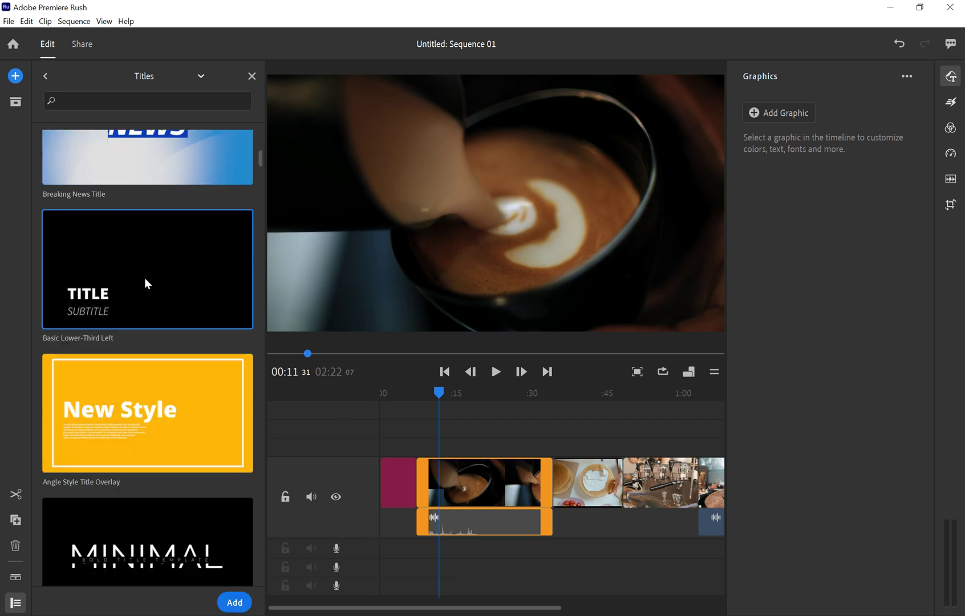
pyautogui.moveTo(188, 306); pyautogui.dragTo(430, 449)
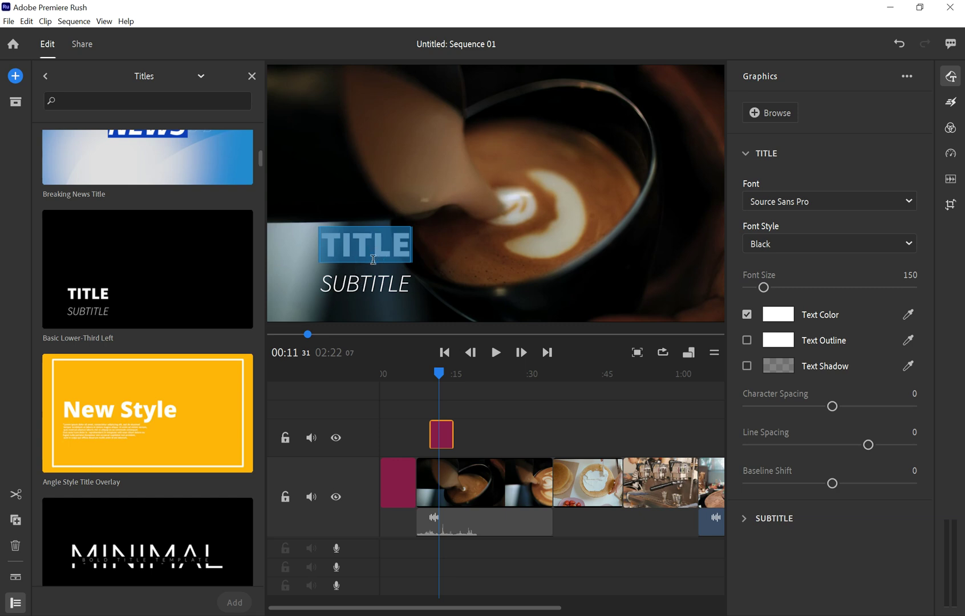
# Replace the lower-third's heading text with "Enjoy a coffee"
pyautogui.press('j')
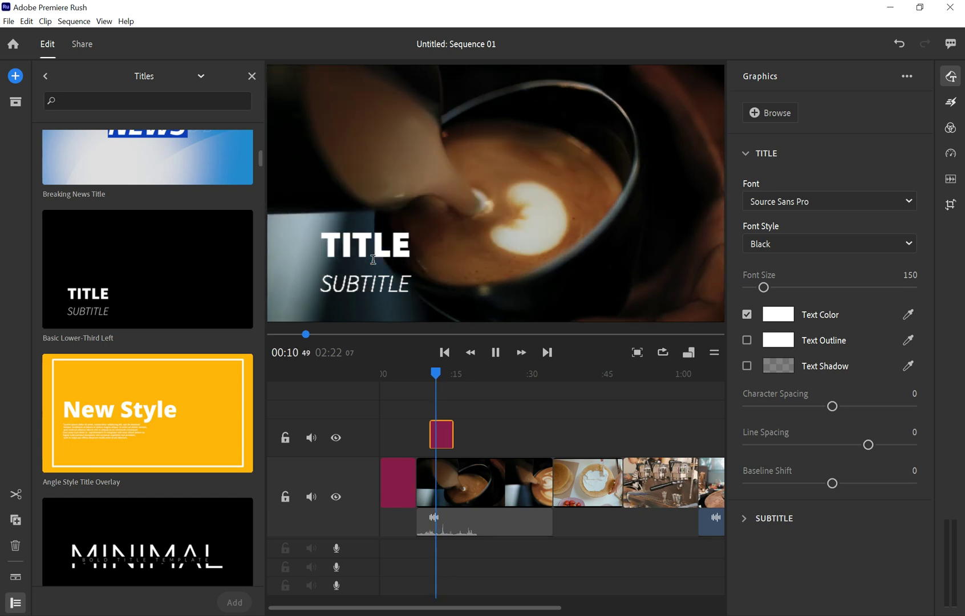
pyautogui.press('k')
pyautogui.click(375, 246)
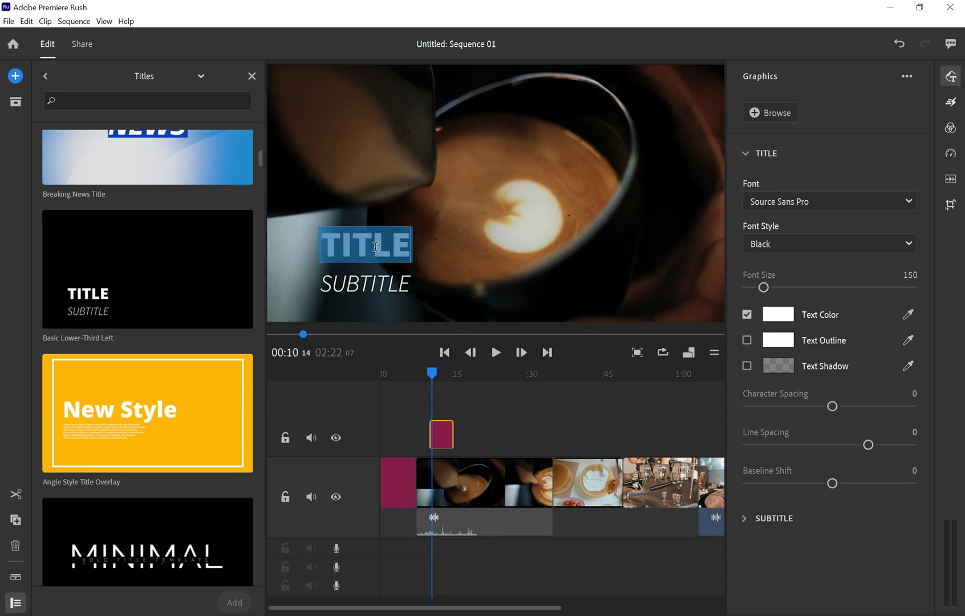
pyautogui.write('e')
pyautogui.press('BackSpace')
pyautogui.write('En')
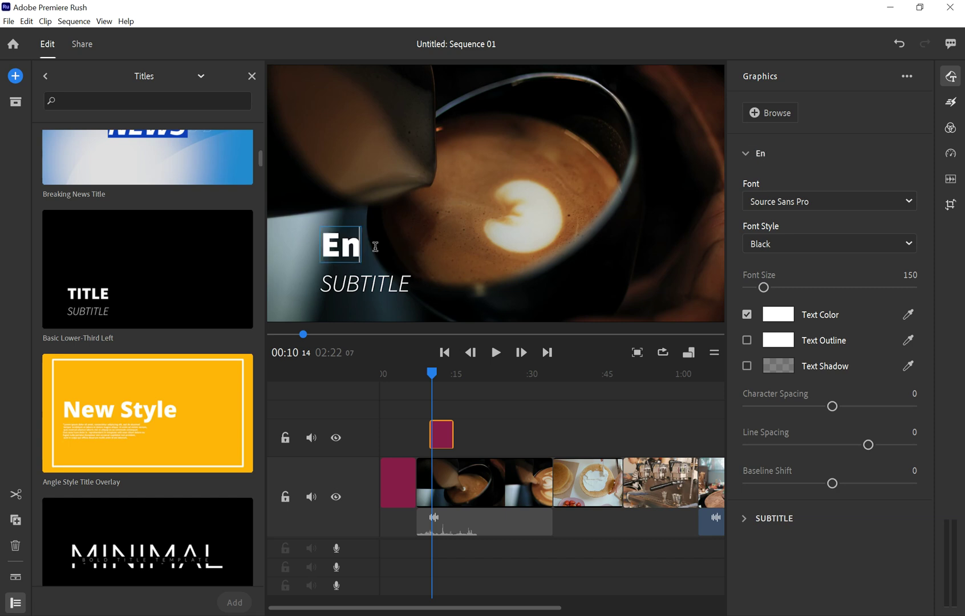
pyautogui.write('joy a coffee')
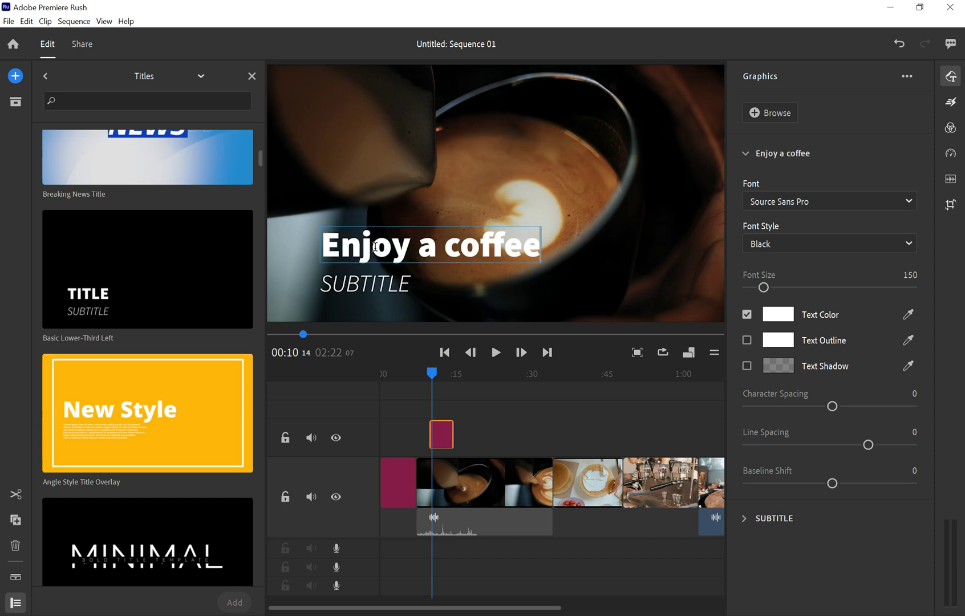
# Replace the lower-third's subtitle with "Low cost options for all" and reduce its font size to 96
pyautogui.click(393, 284)
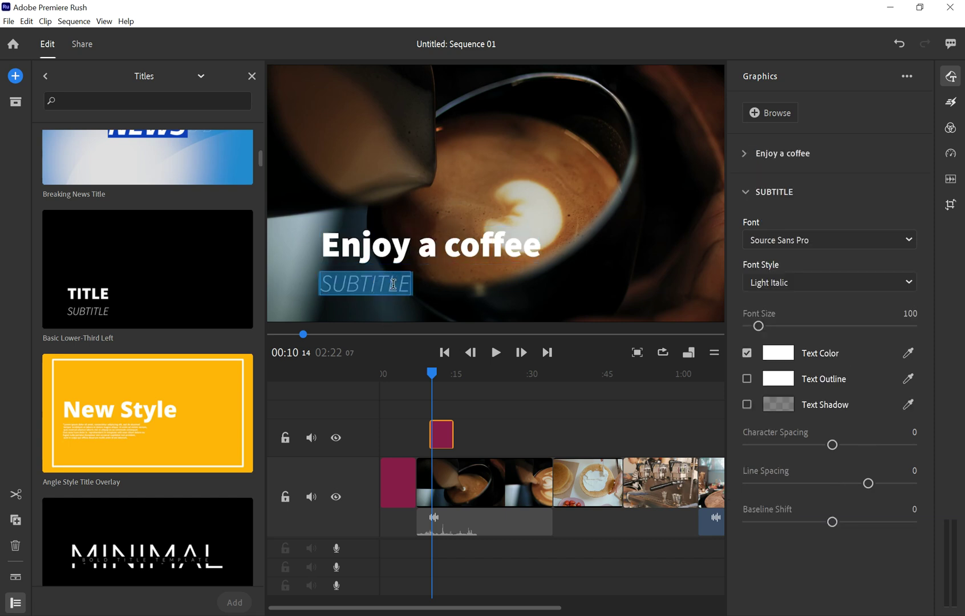
pyautogui.write('Low cost o')
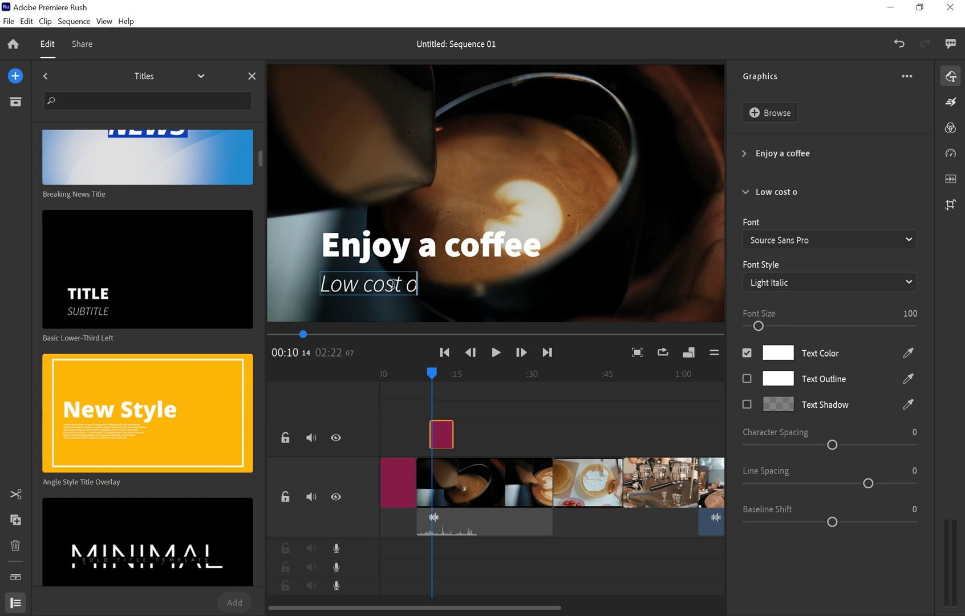
pyautogui.write('ptions for all')
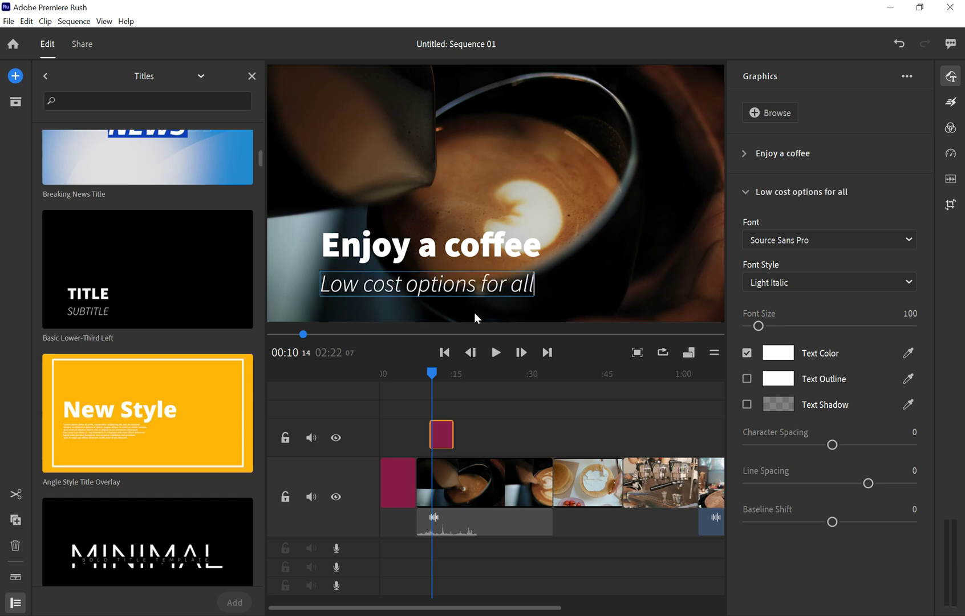
pyautogui.tripleClick(483, 276)
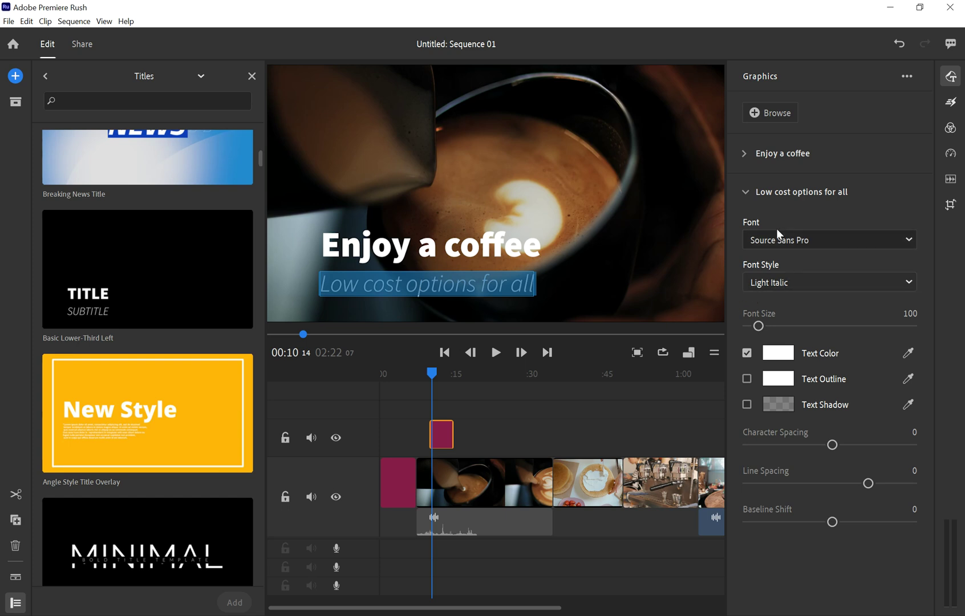
pyautogui.click(765, 330)
pyautogui.moveTo(763, 323); pyautogui.dragTo(755, 324)
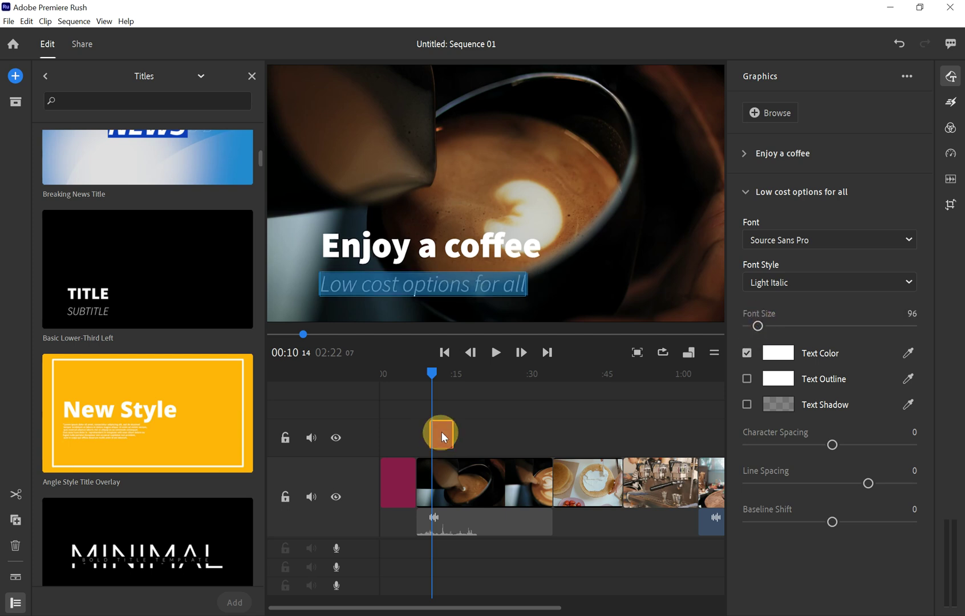
# Move the lower-third title slightly later over the coffee clip on the timeline
pyautogui.click(449, 429)
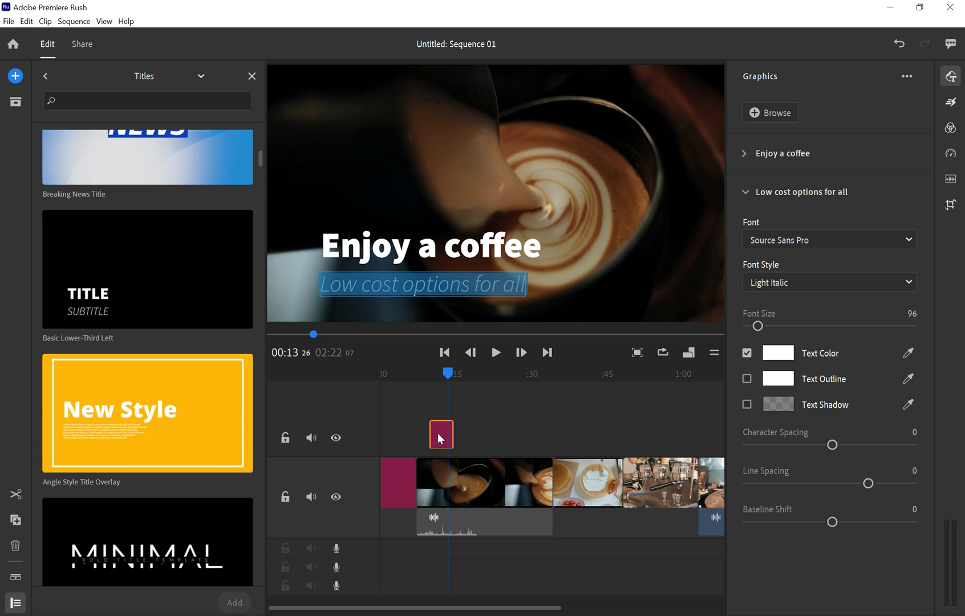
pyautogui.moveTo(436, 433); pyautogui.dragTo(445, 437)
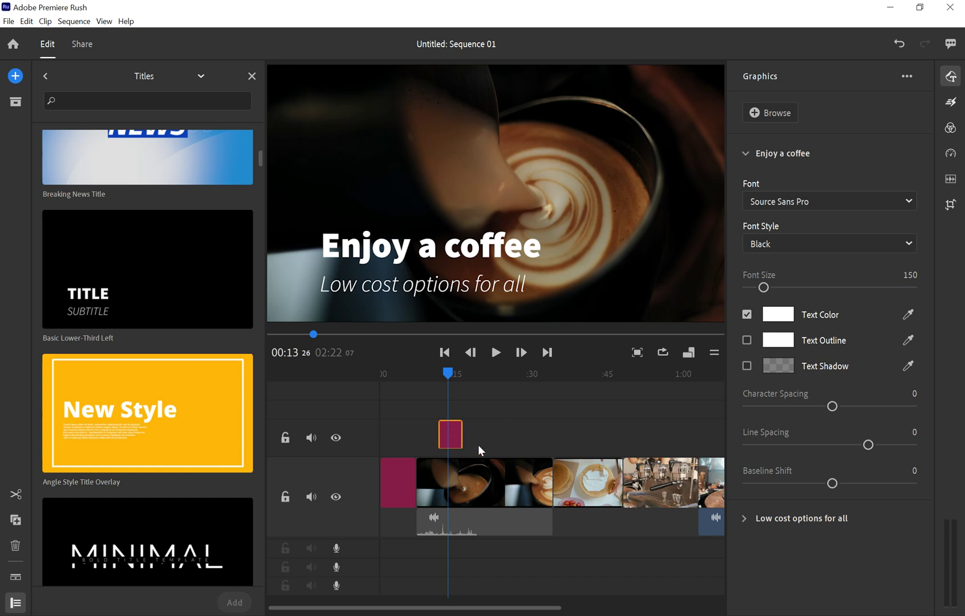
# Add the Zoom Title template directly after the last clip at the end of the sequence
pyautogui.moveTo(405, 608); pyautogui.dragTo(549, 607)
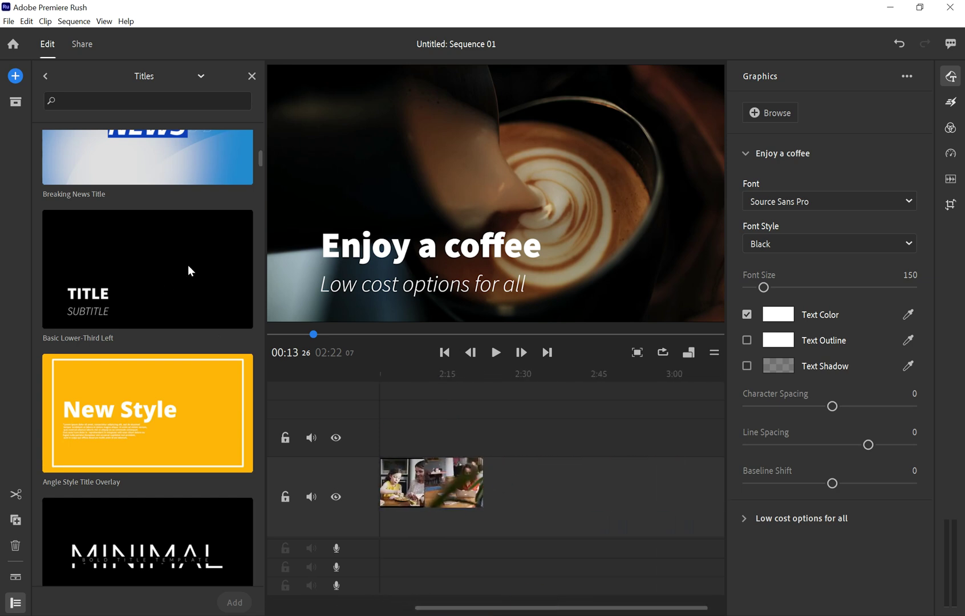
pyautogui.scroll(-15, 209, 322)
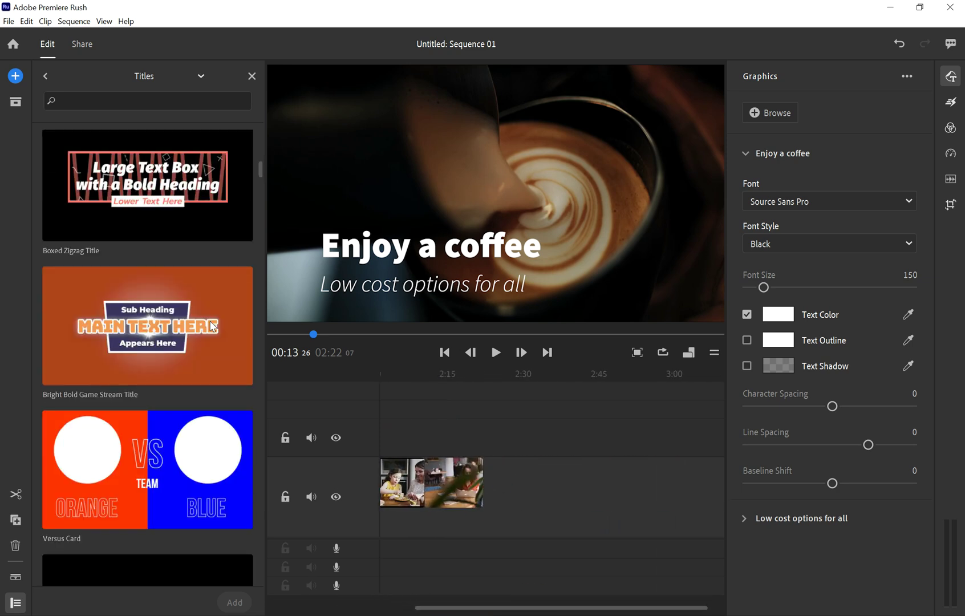
pyautogui.scroll(-10, 211, 325)
pyautogui.click(174, 318)
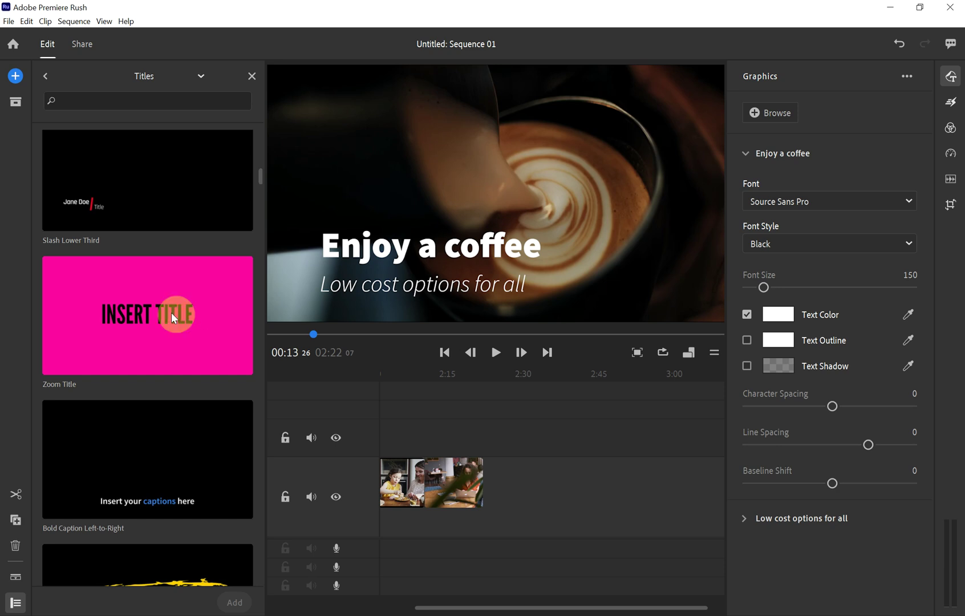
pyautogui.moveTo(112, 302); pyautogui.dragTo(487, 488)
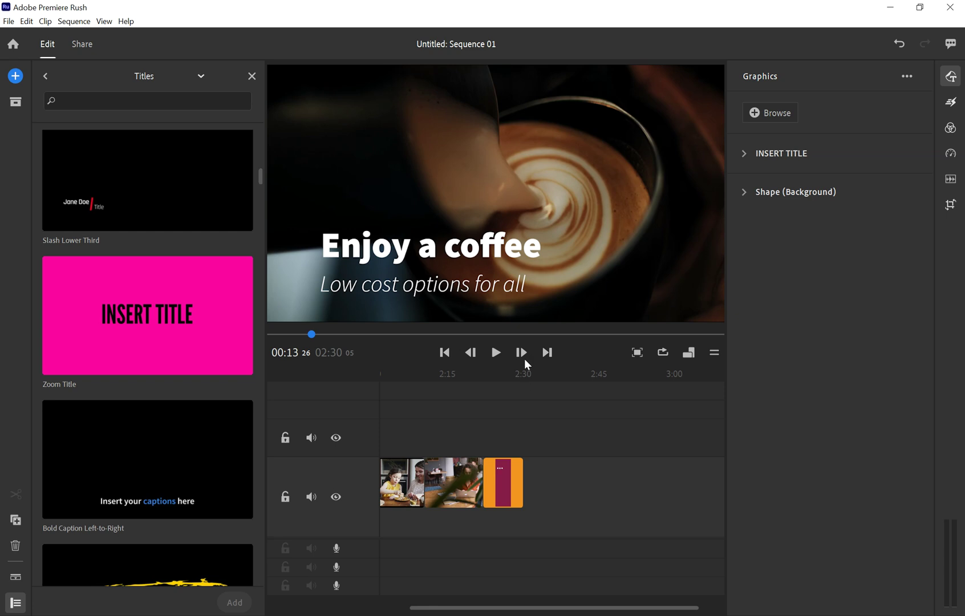
# Replace the placeholder text of the closing Zoom Title with "CONTACT US TODAY"
pyautogui.click(510, 373)
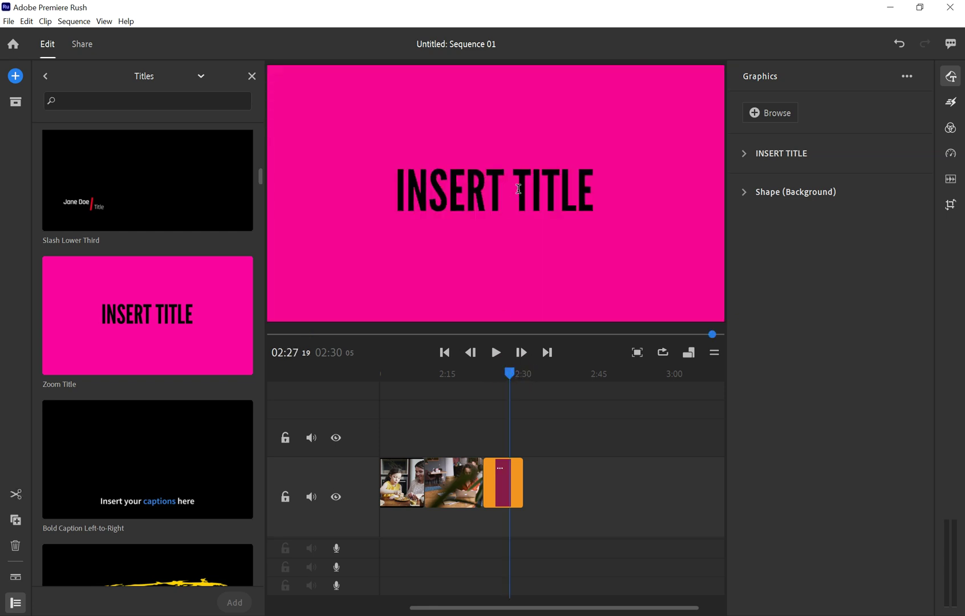
pyautogui.click(518, 188)
pyautogui.click(519, 189)
pyautogui.click(516, 182)
pyautogui.click(516, 183)
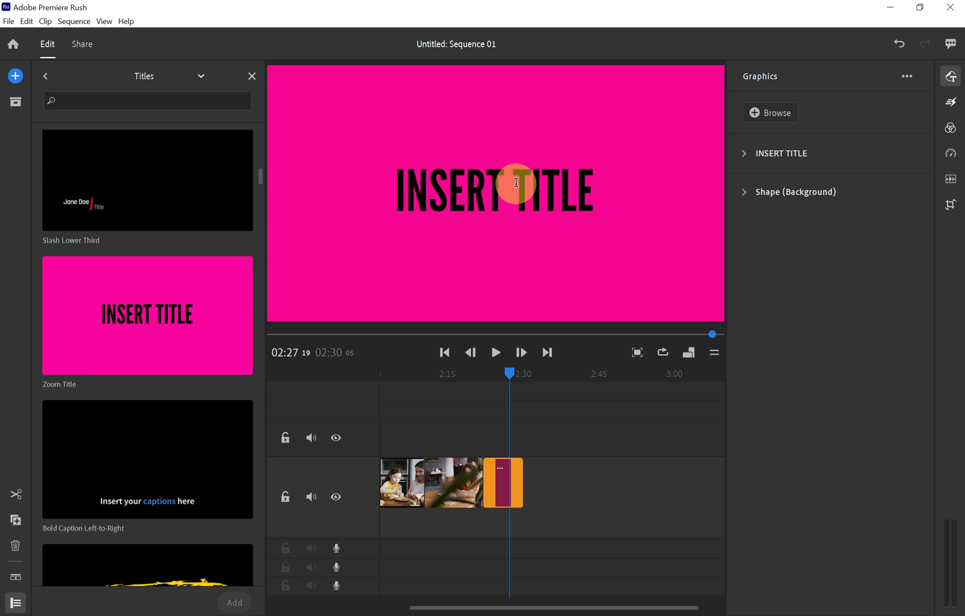
pyautogui.click(792, 154)
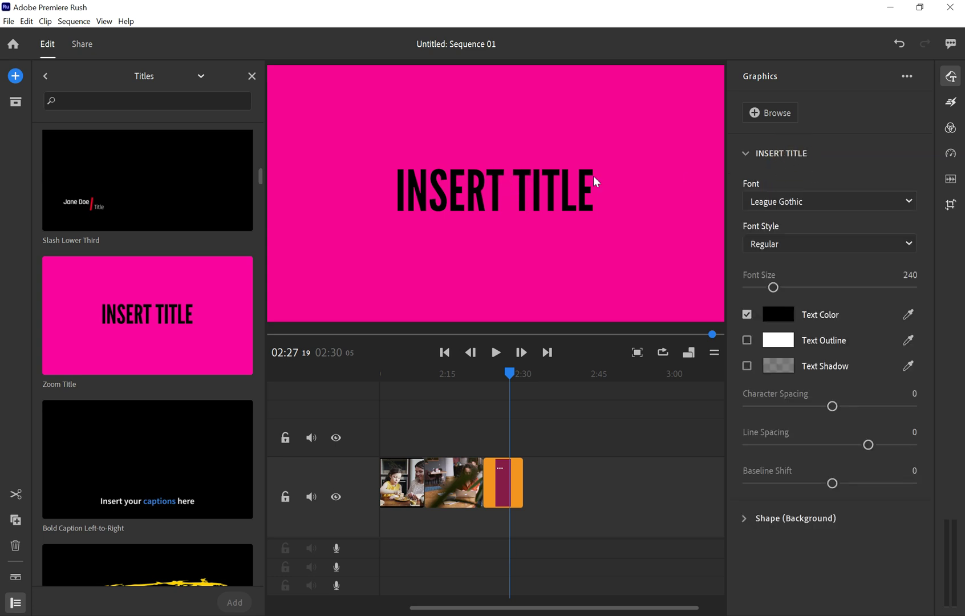
pyautogui.click(510, 184)
pyautogui.click(803, 156)
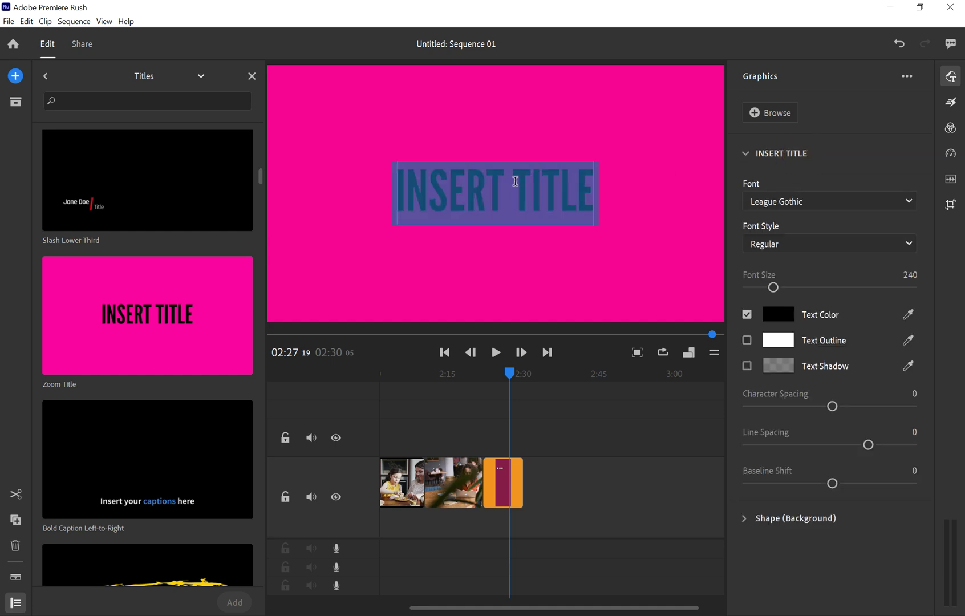
pyautogui.write('CONTACT U')
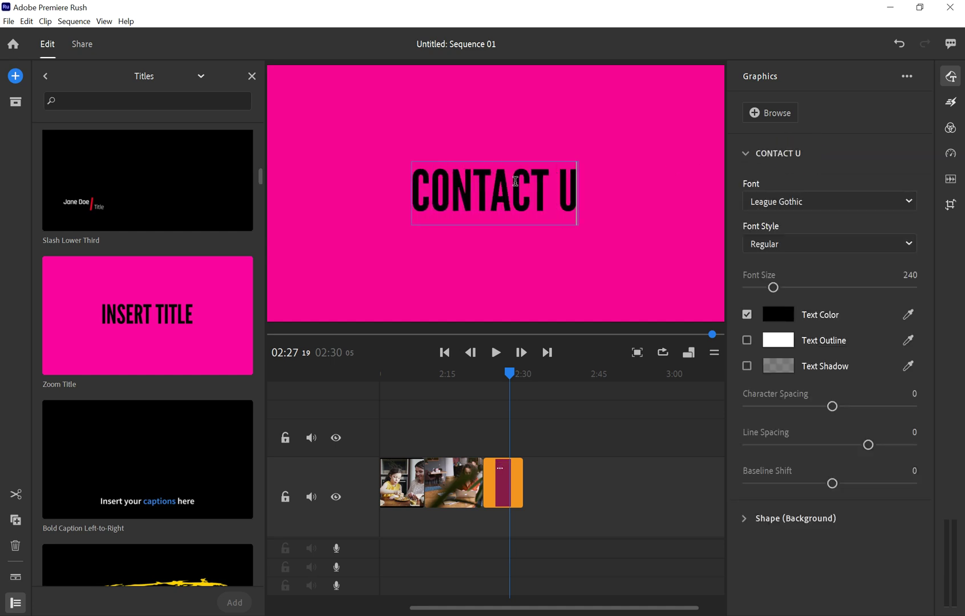
pyautogui.write('S TODAY')
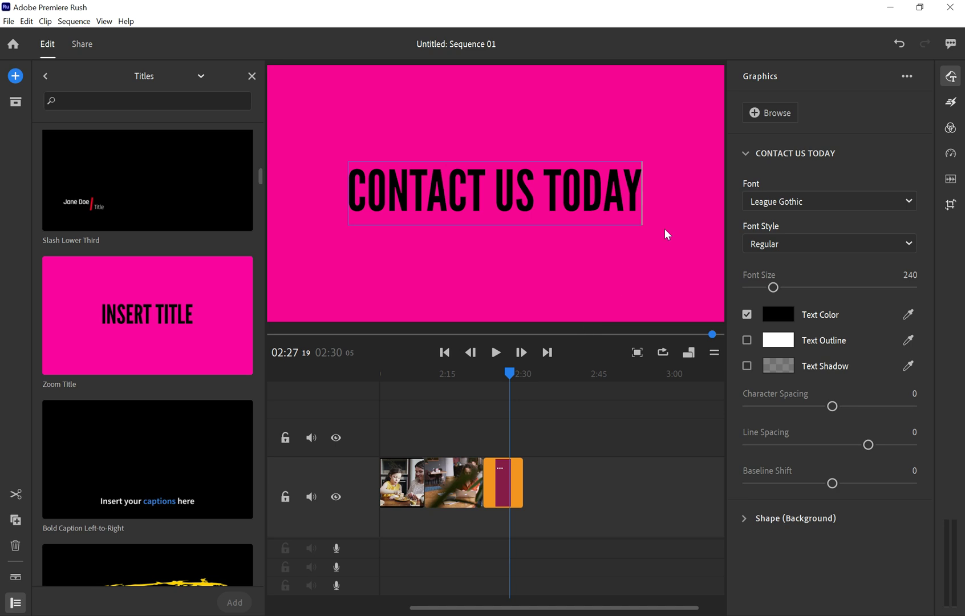
# Change the Zoom Title's background shape color to a medium periwinkle blue
pyautogui.click(745, 154)
pyautogui.click(746, 191)
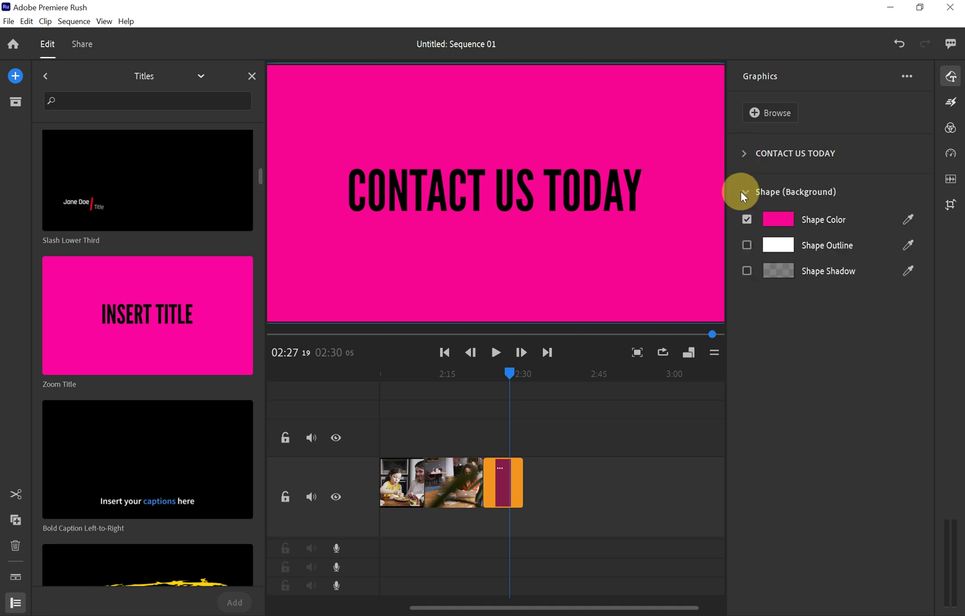
pyautogui.click(775, 218)
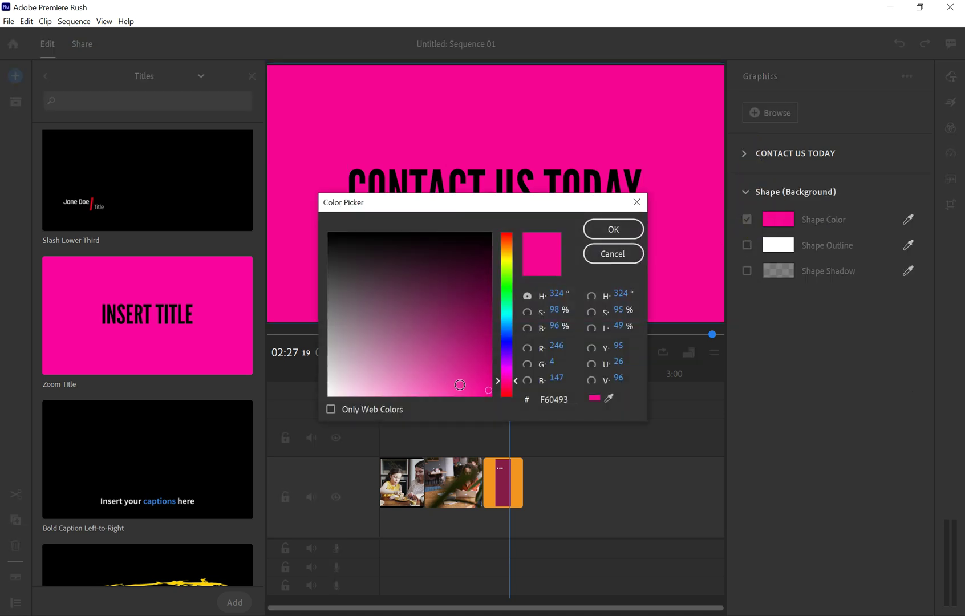
pyautogui.moveTo(507, 377); pyautogui.dragTo(507, 338)
pyautogui.moveTo(475, 377)
pyautogui.mouseDown()
pyautogui.moveTo(410, 385)
pyautogui.moveTo(426, 389)
pyautogui.mouseUp()
pyautogui.click(623, 228)
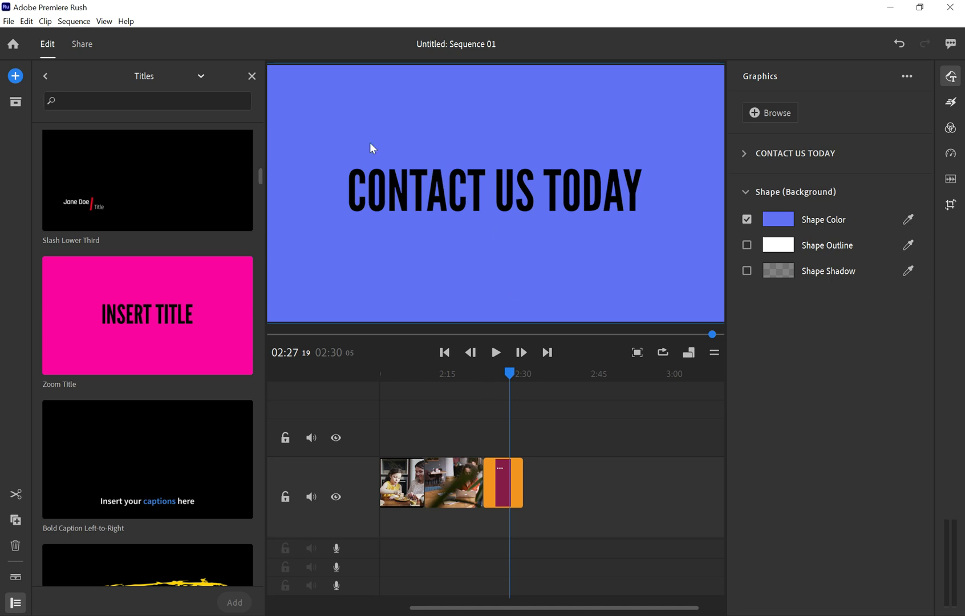
pyautogui.click(744, 615)
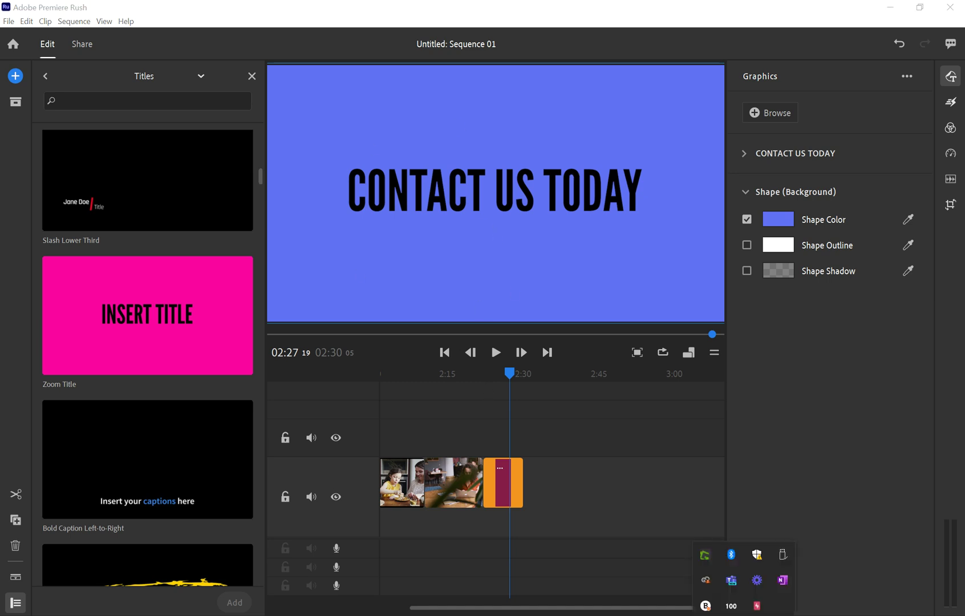